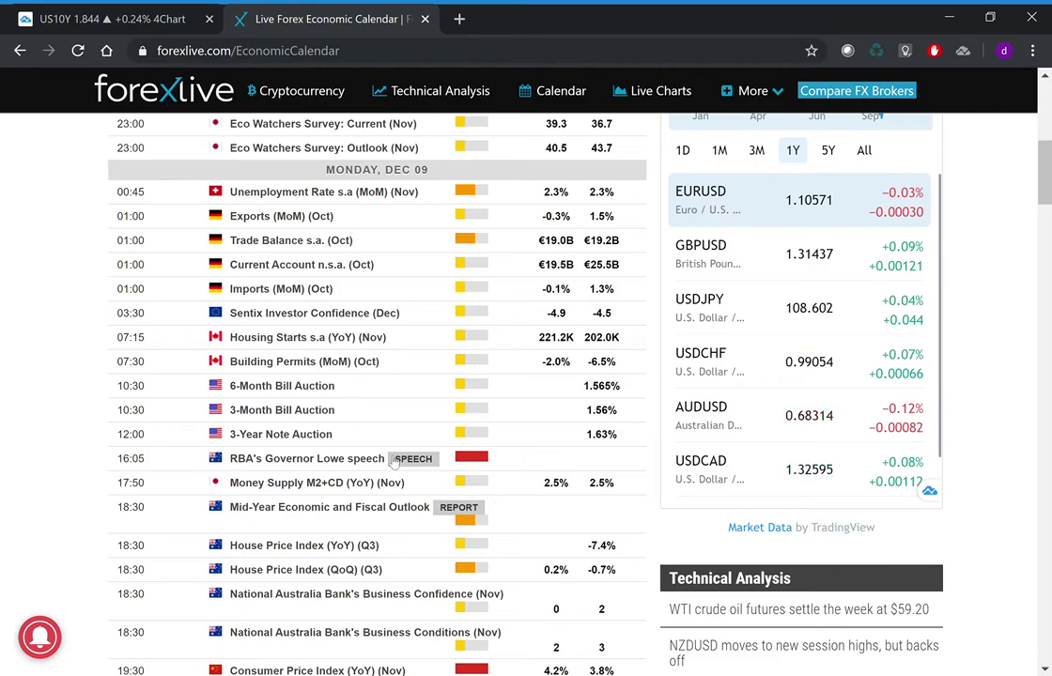
# Scan the Monday releases, then return to Sunday, Dec 08 showing China Exports (YoY) at 1.3%.
pyautogui.scroll(-1, 392, 462)
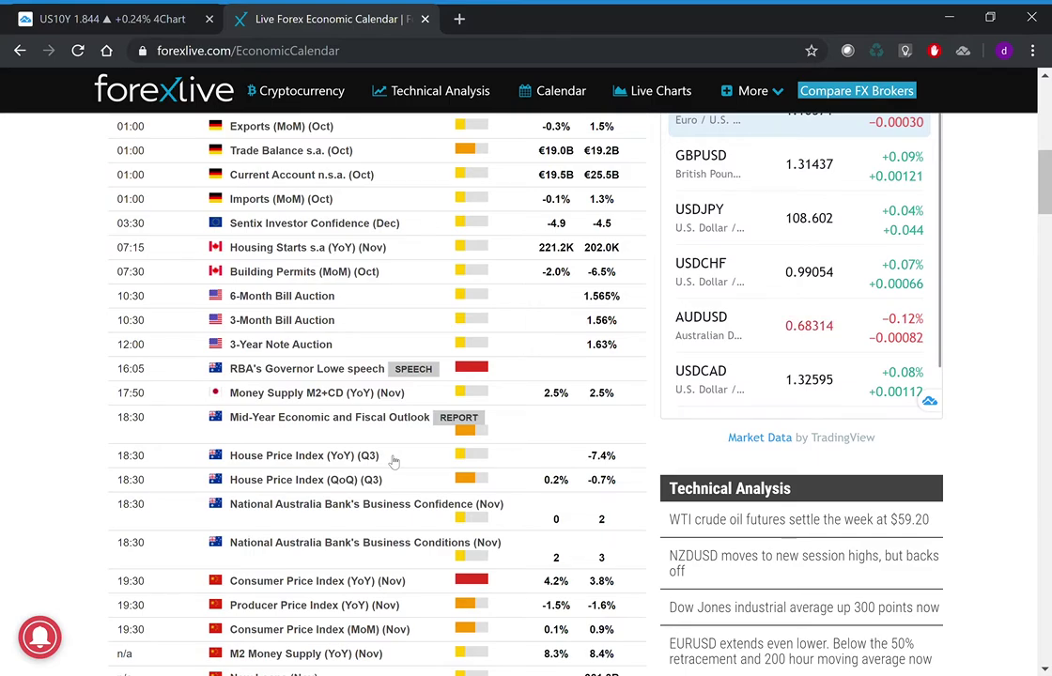
pyautogui.scroll(-1, 393, 462)
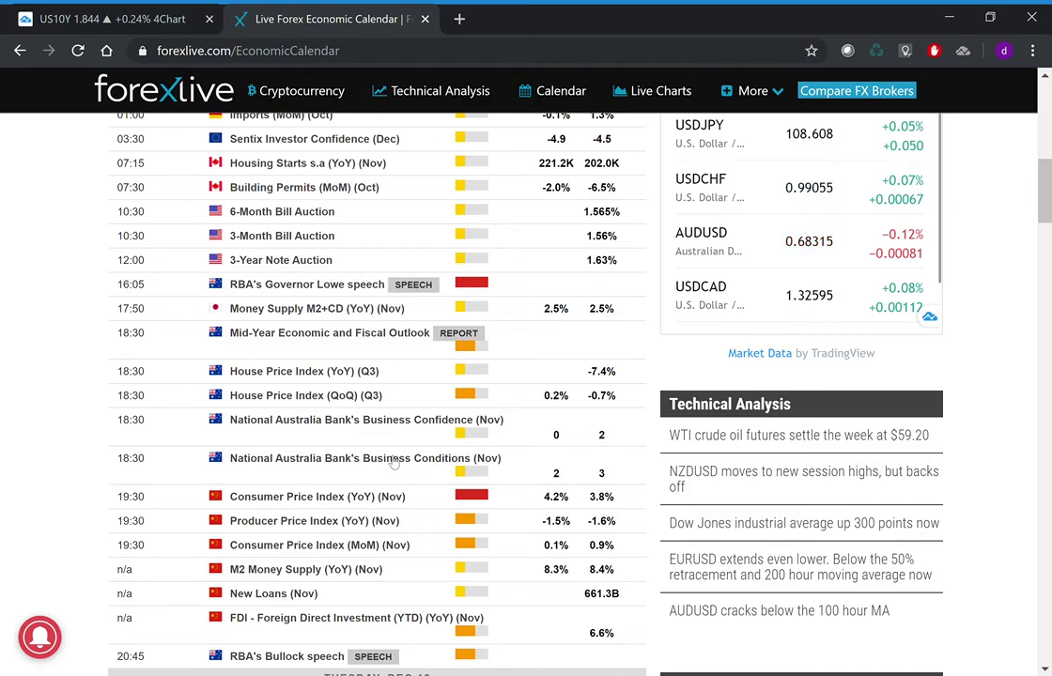
pyautogui.scroll(-1, 392, 462)
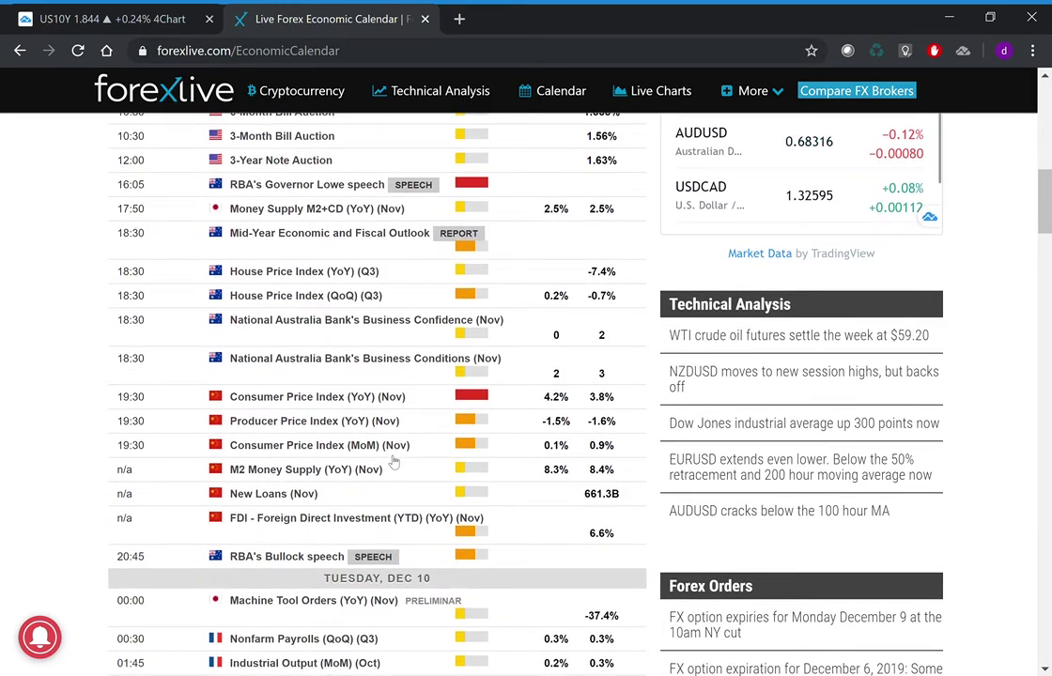
pyautogui.scroll(-1, 394, 462)
pyautogui.scroll(-1, 394, 462)
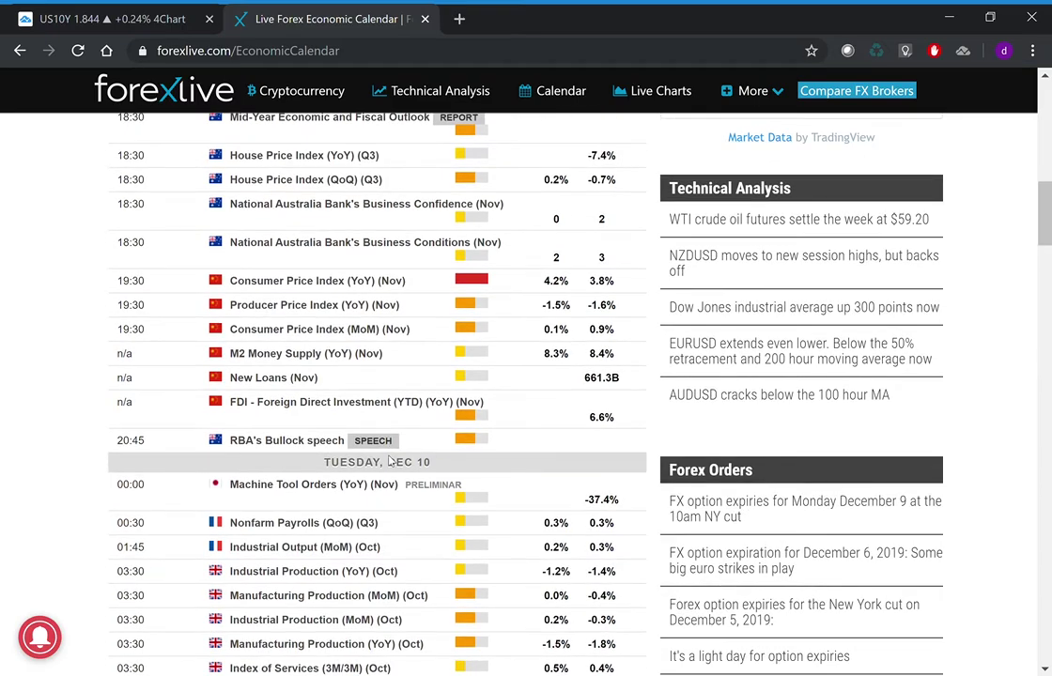
pyautogui.scroll(4, 393, 462)
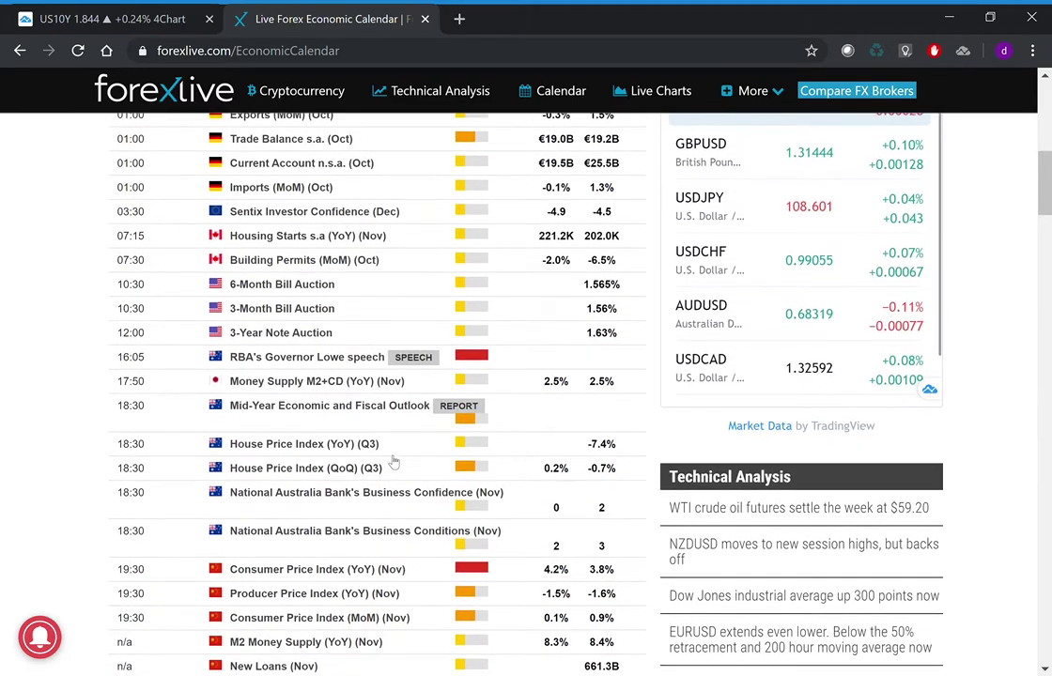
pyautogui.scroll(3, 393, 462)
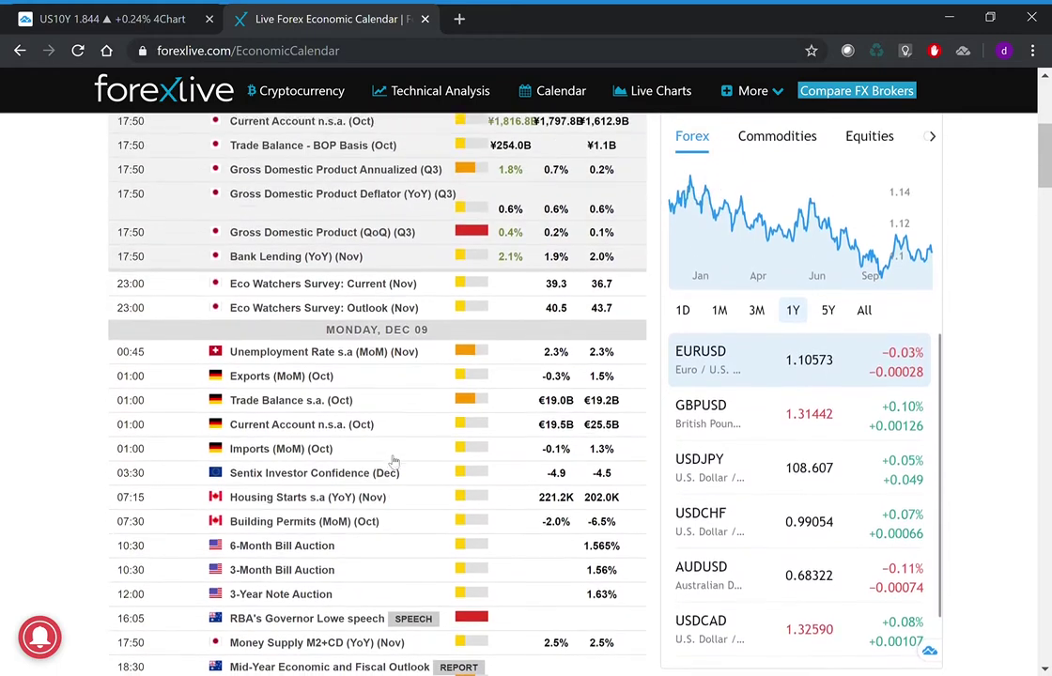
pyautogui.scroll(1, 391, 461)
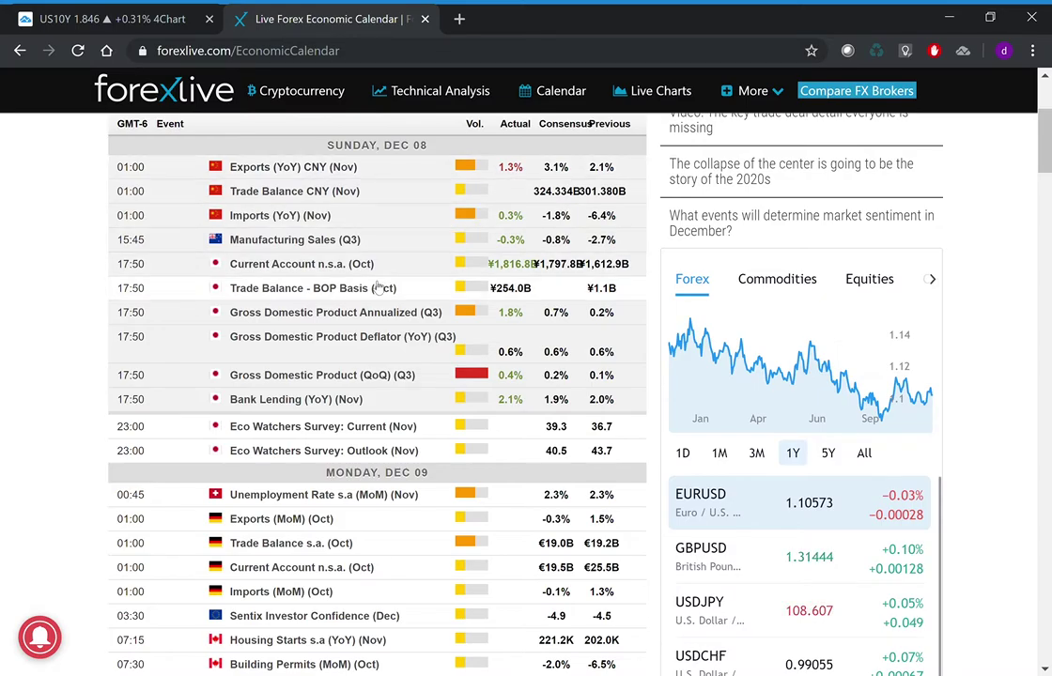
# Scroll past Monday to Tuesday, Dec 10, showing UK Industrial Production (YoY) at -1.2% and -1.4%.
pyautogui.scroll(-3, 379, 288)
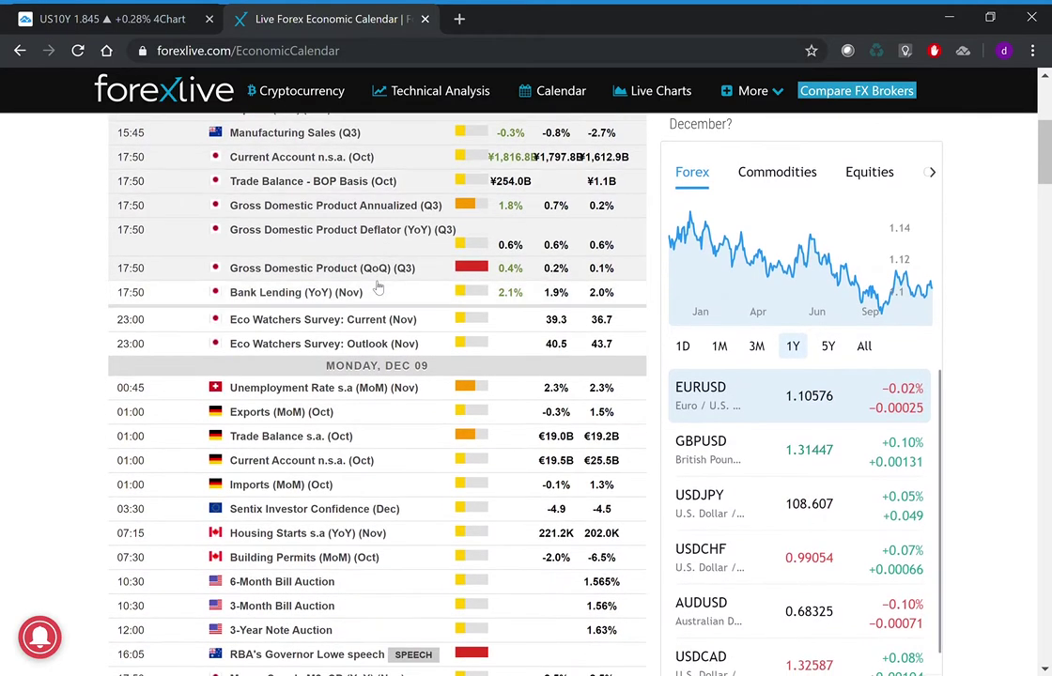
pyautogui.scroll(-3, 379, 286)
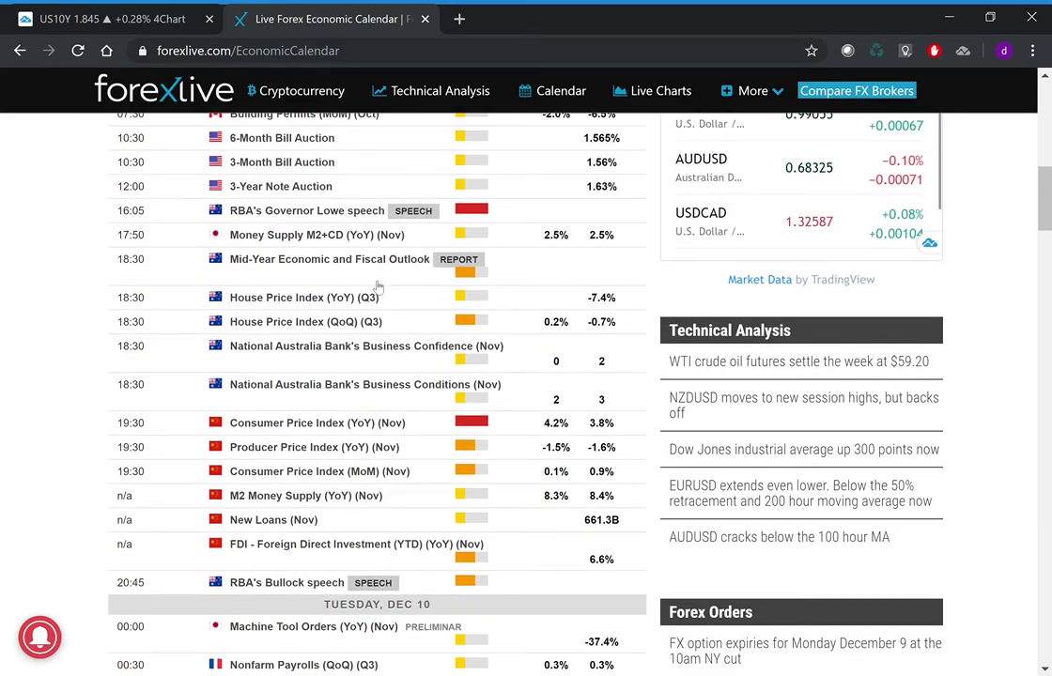
pyautogui.scroll(-1, 378, 286)
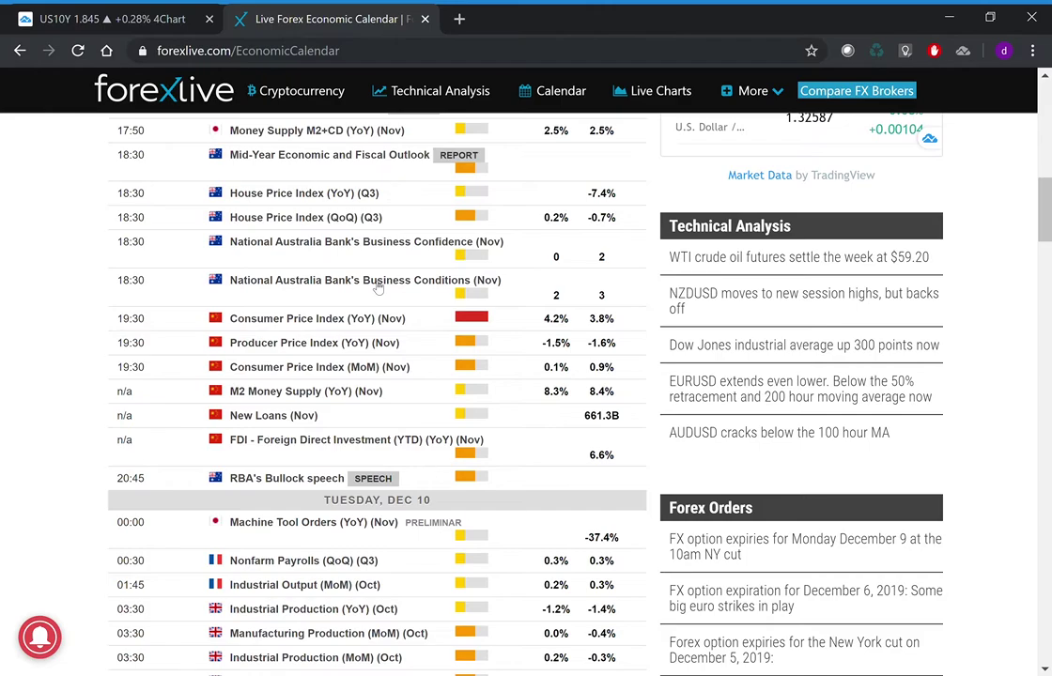
pyautogui.scroll(-2, 378, 287)
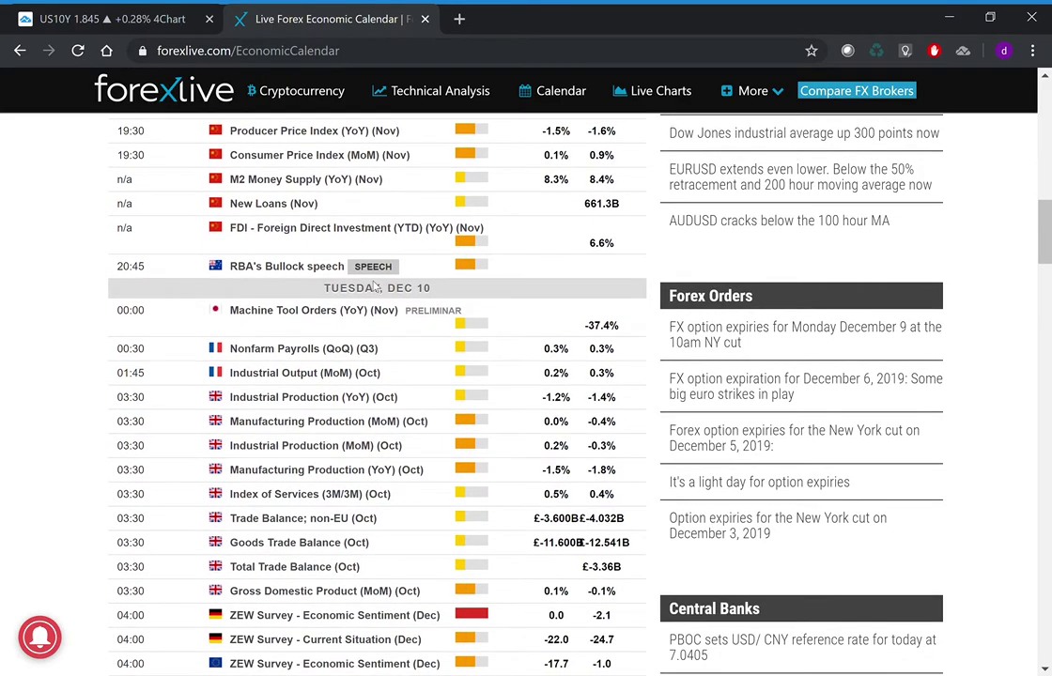
pyautogui.scroll(-1, 377, 287)
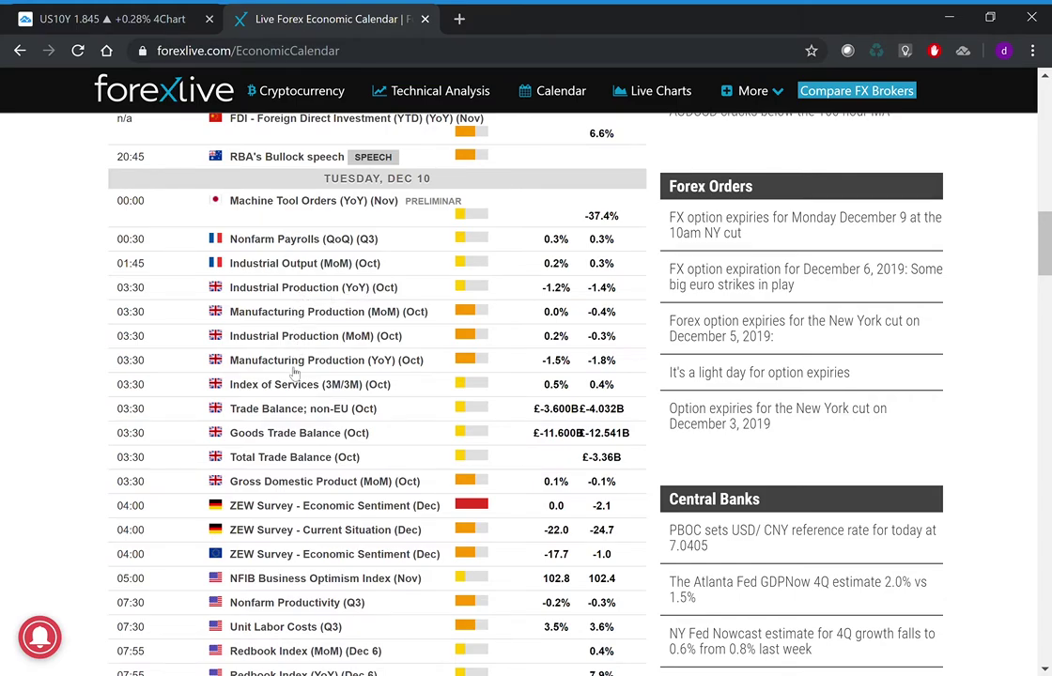
# Scroll through Tuesday's remaining rows to Wednesday, Dec 11, with MBA Mortgage Applications and US CPI.
pyautogui.scroll(-2, 294, 373)
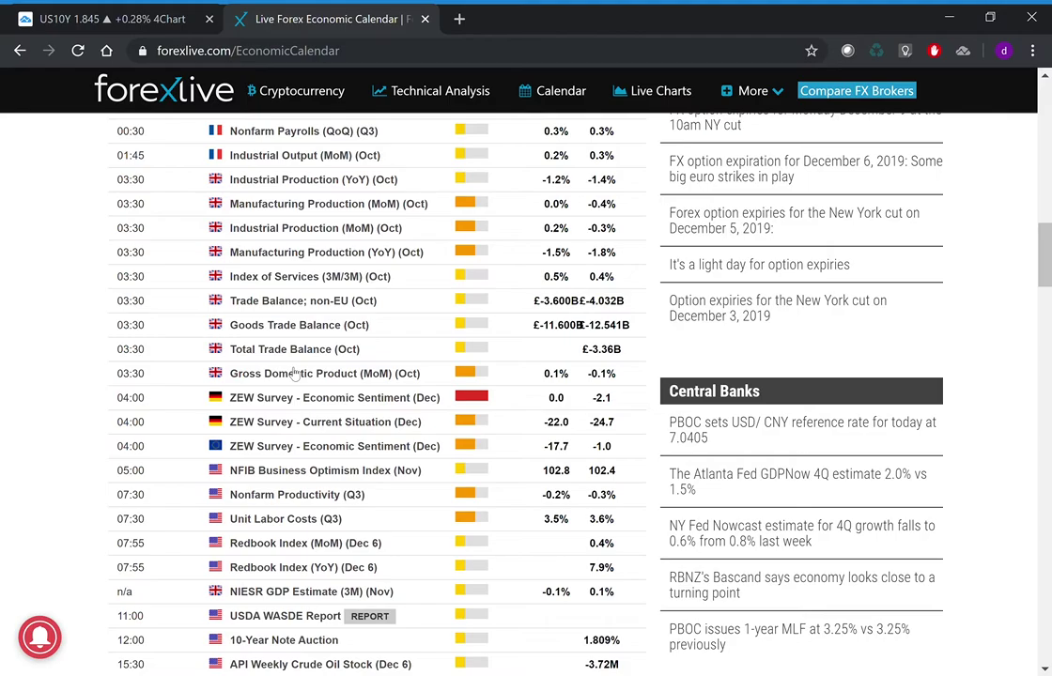
pyautogui.scroll(2, 294, 373)
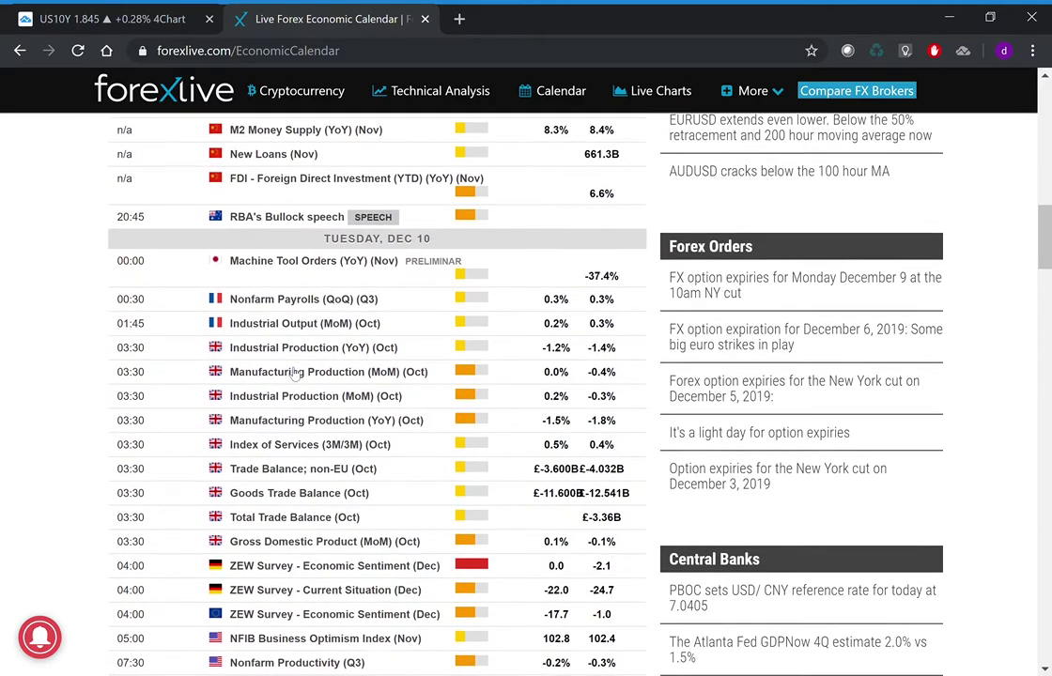
pyautogui.scroll(-1, 294, 374)
pyautogui.scroll(-2, 294, 373)
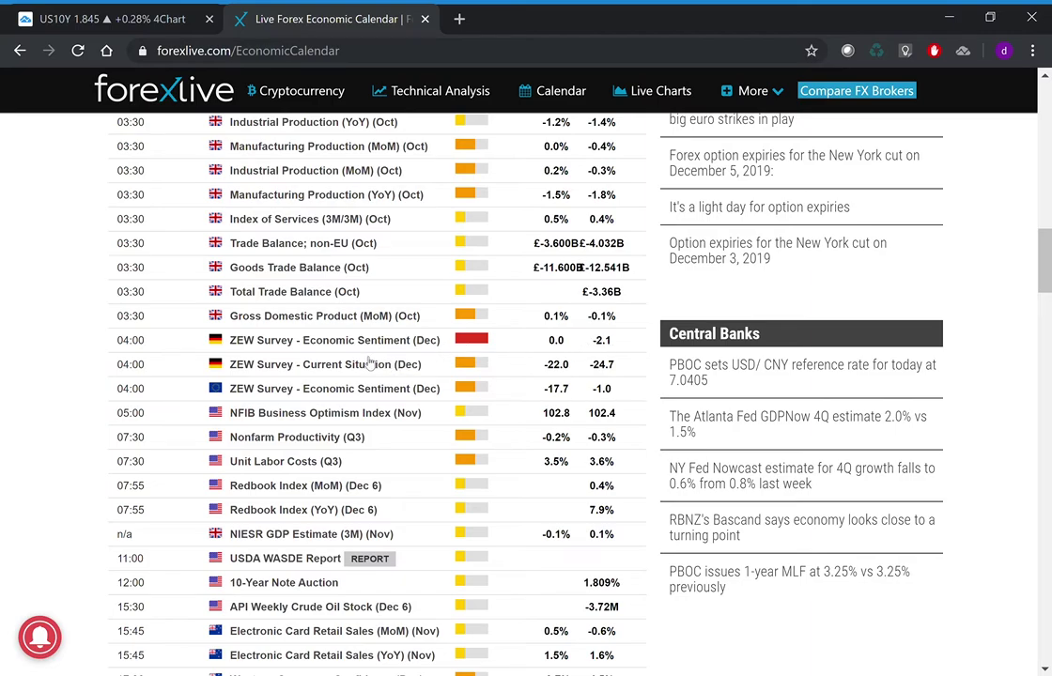
pyautogui.scroll(-1, 369, 364)
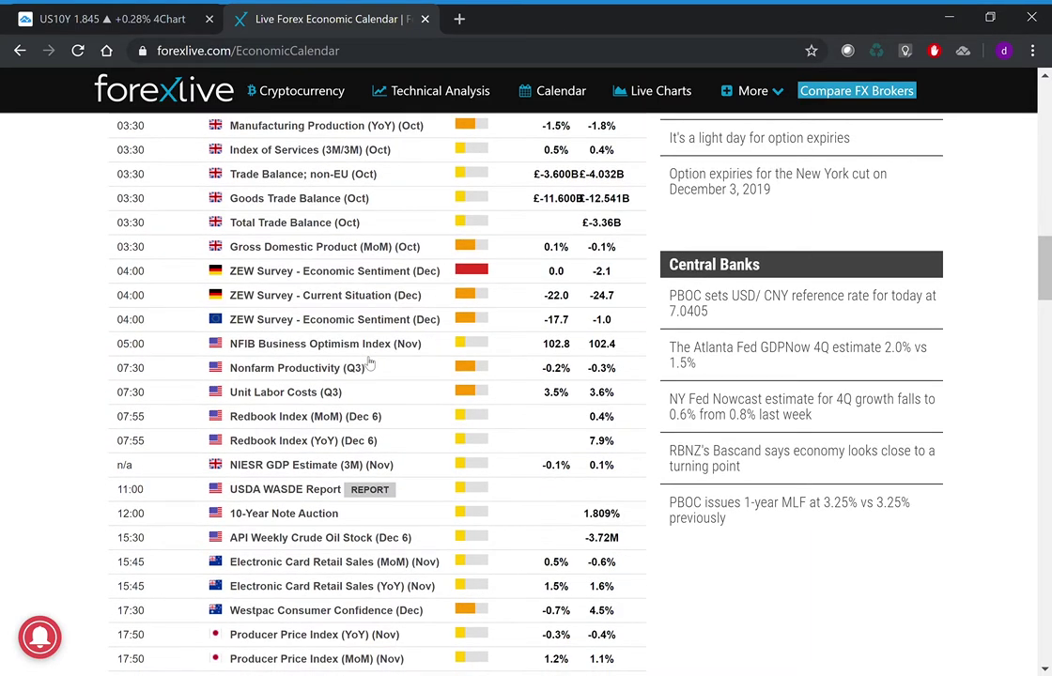
pyautogui.scroll(-1, 370, 364)
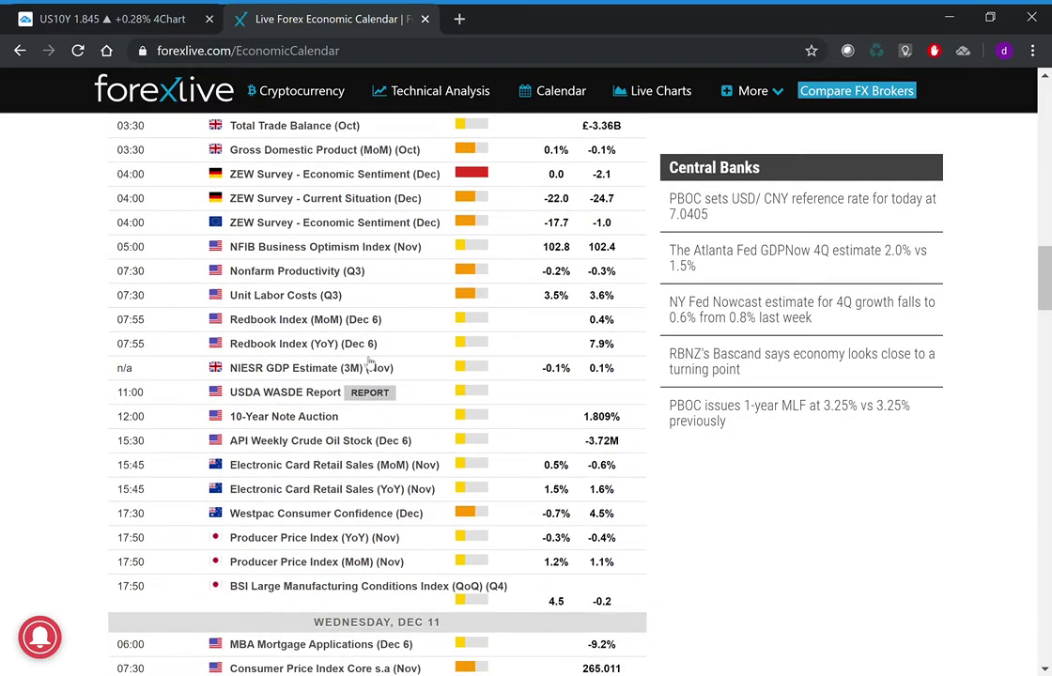
pyautogui.scroll(-1, 369, 364)
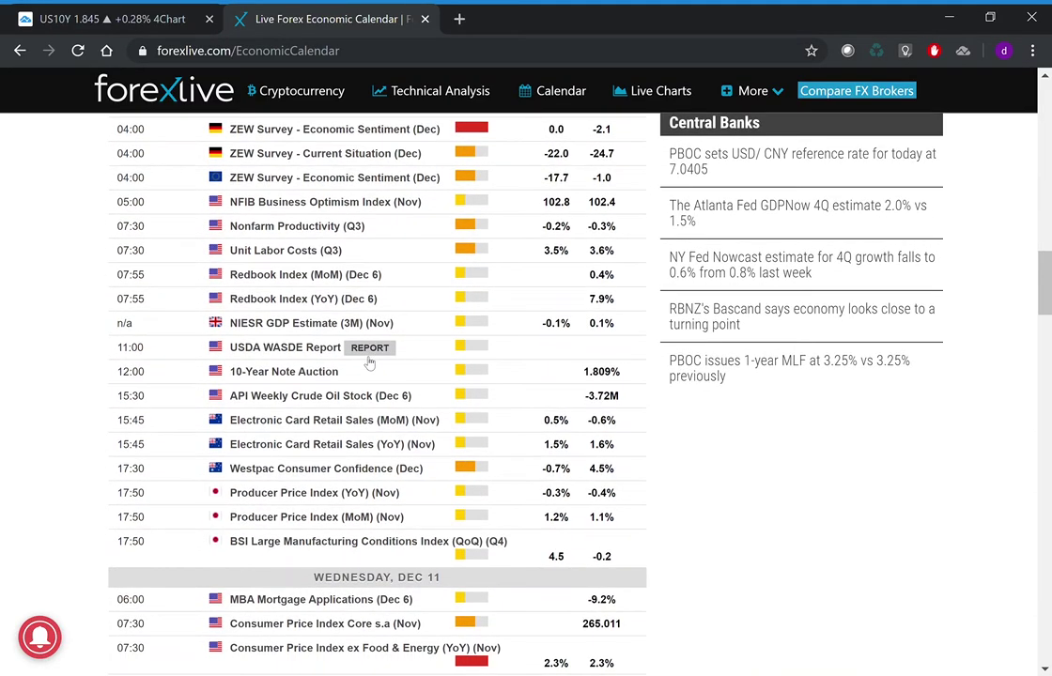
pyautogui.scroll(-1, 369, 363)
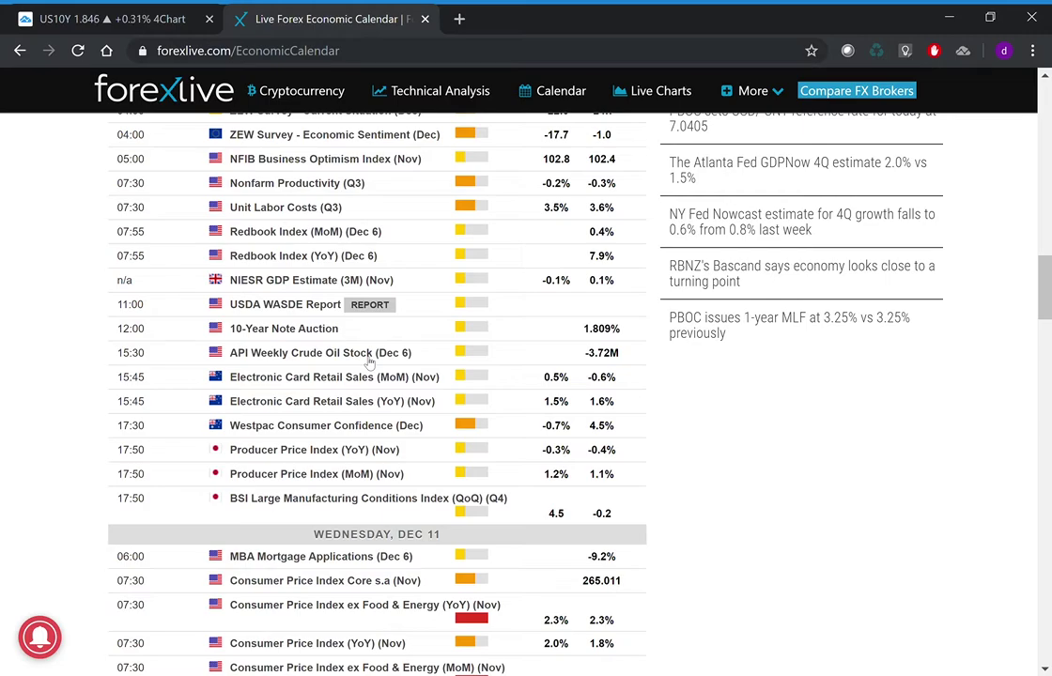
pyautogui.scroll(-2, 369, 363)
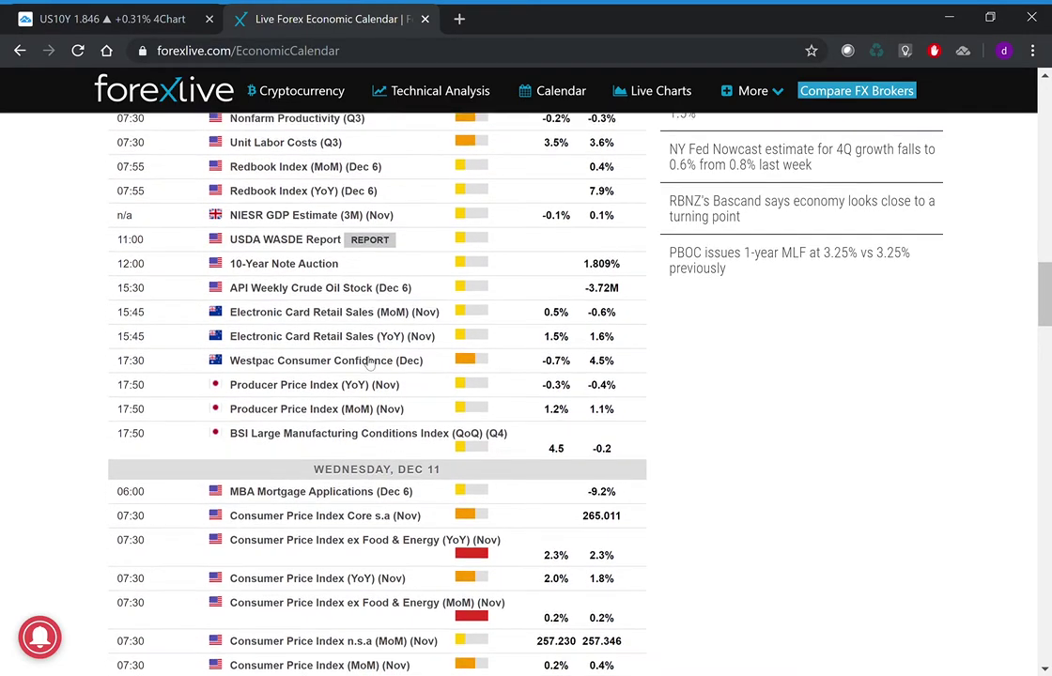
pyautogui.scroll(-2, 369, 363)
# Scroll past the Fed 1.75% decision to the Parliamentary Election and RICS Housing Price Balance rows.
pyautogui.scroll(-2, 369, 364)
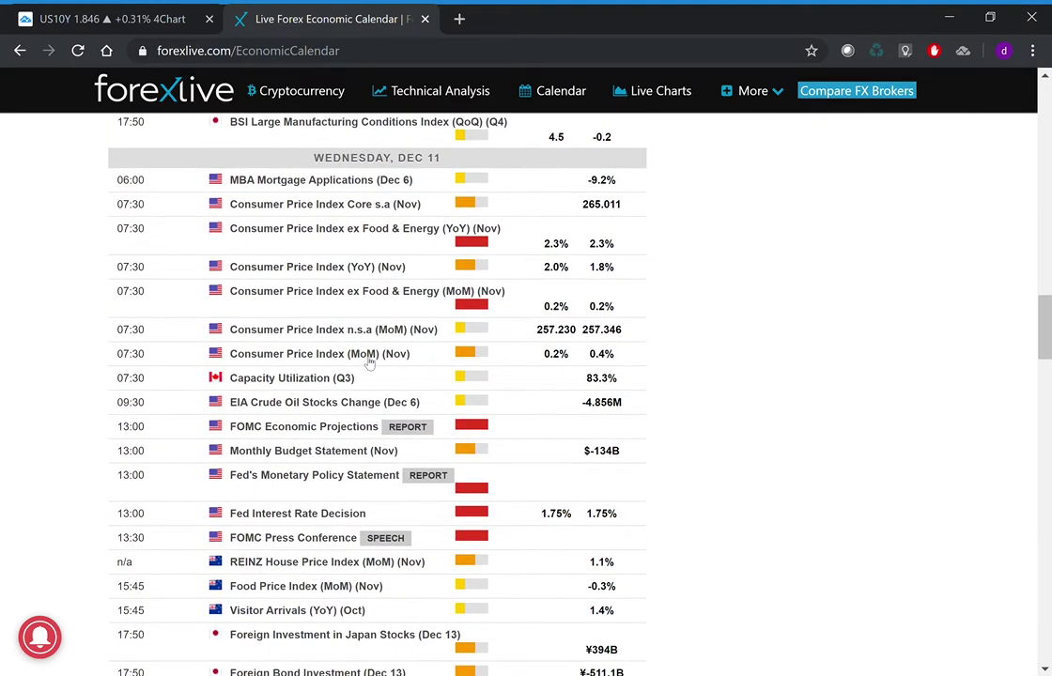
pyautogui.scroll(-1, 369, 363)
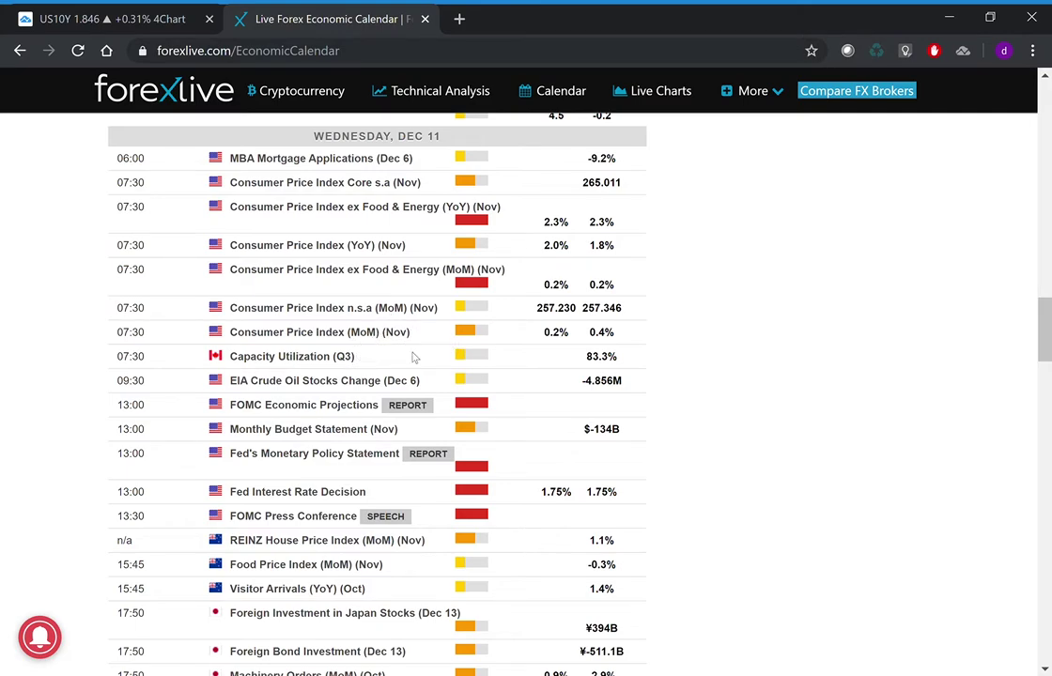
pyautogui.scroll(-1, 371, 390)
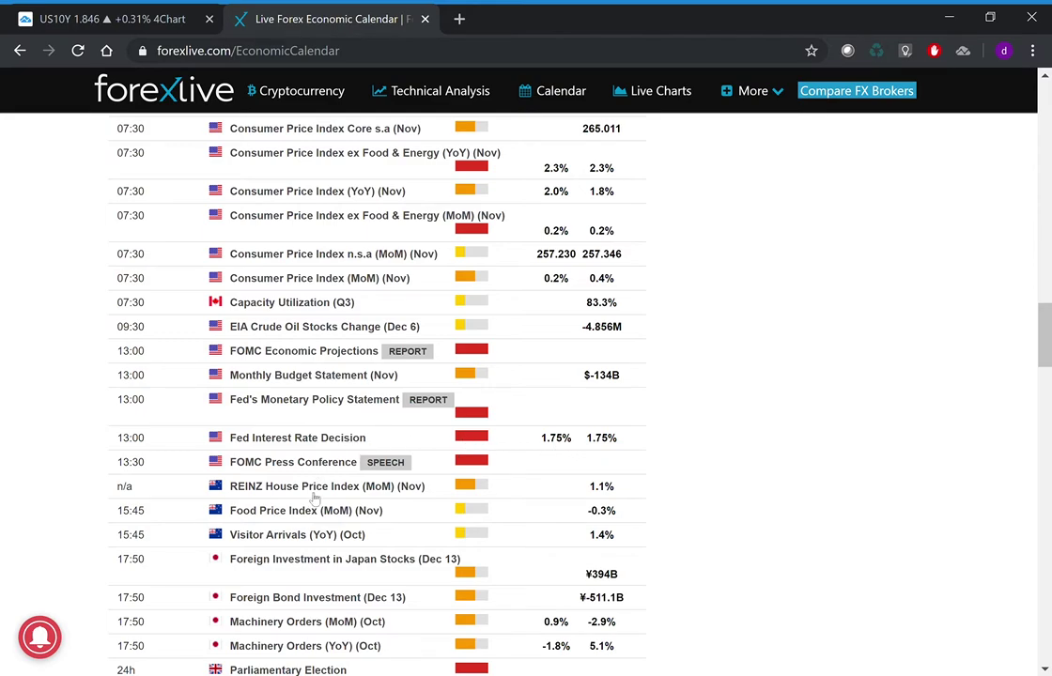
pyautogui.scroll(-2, 310, 470)
pyautogui.scroll(-1, 315, 499)
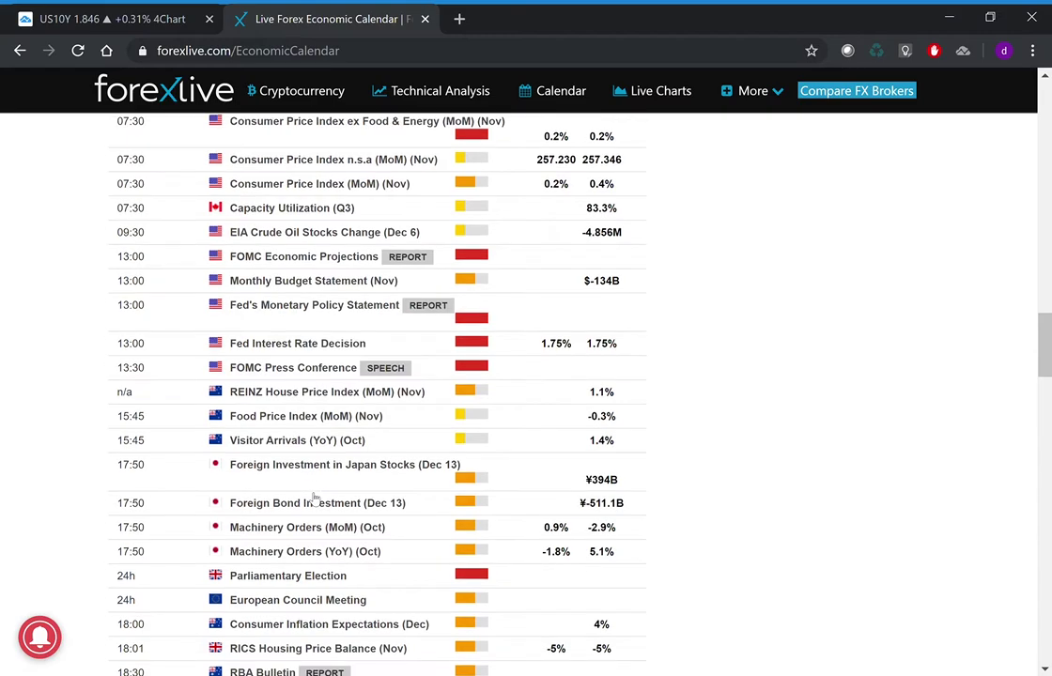
# Scroll down to Thursday, Dec 12, showing the SNB rate at -0.75% and ECB rate decisions.
pyautogui.scroll(-1, 315, 499)
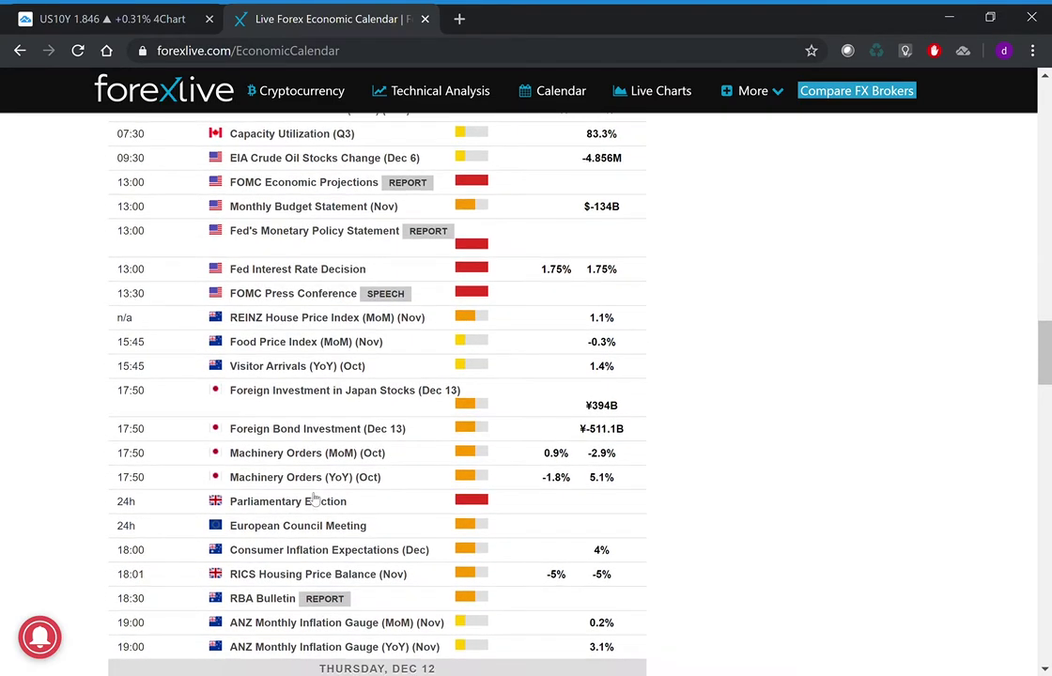
pyautogui.scroll(-1, 314, 498)
pyautogui.scroll(-2, 314, 498)
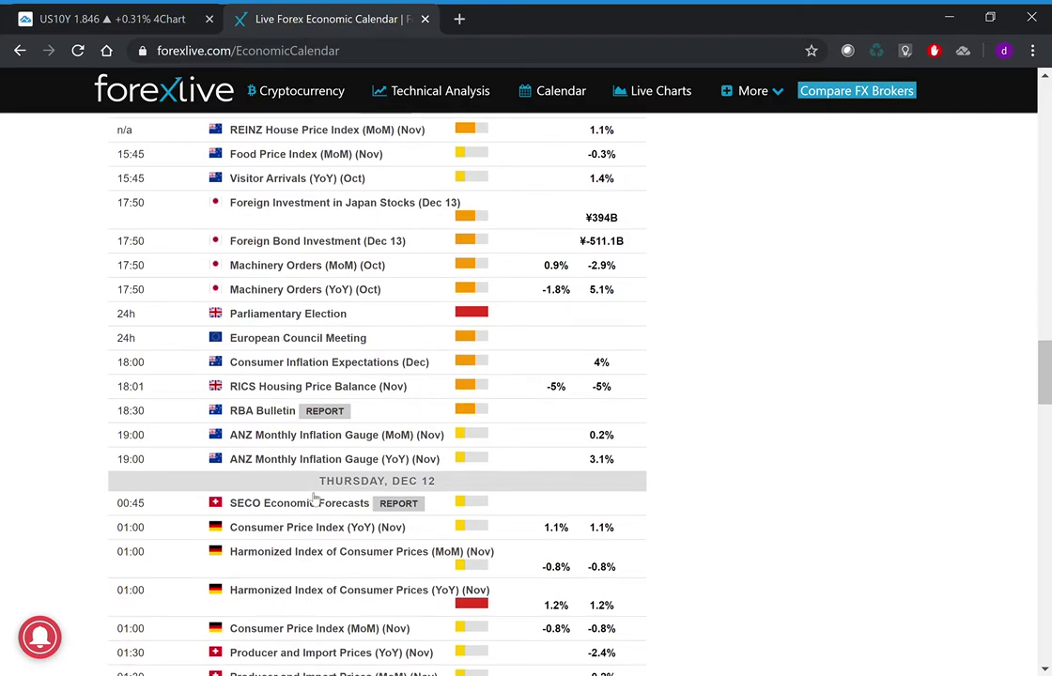
pyautogui.scroll(-1, 315, 499)
pyautogui.scroll(-2, 315, 500)
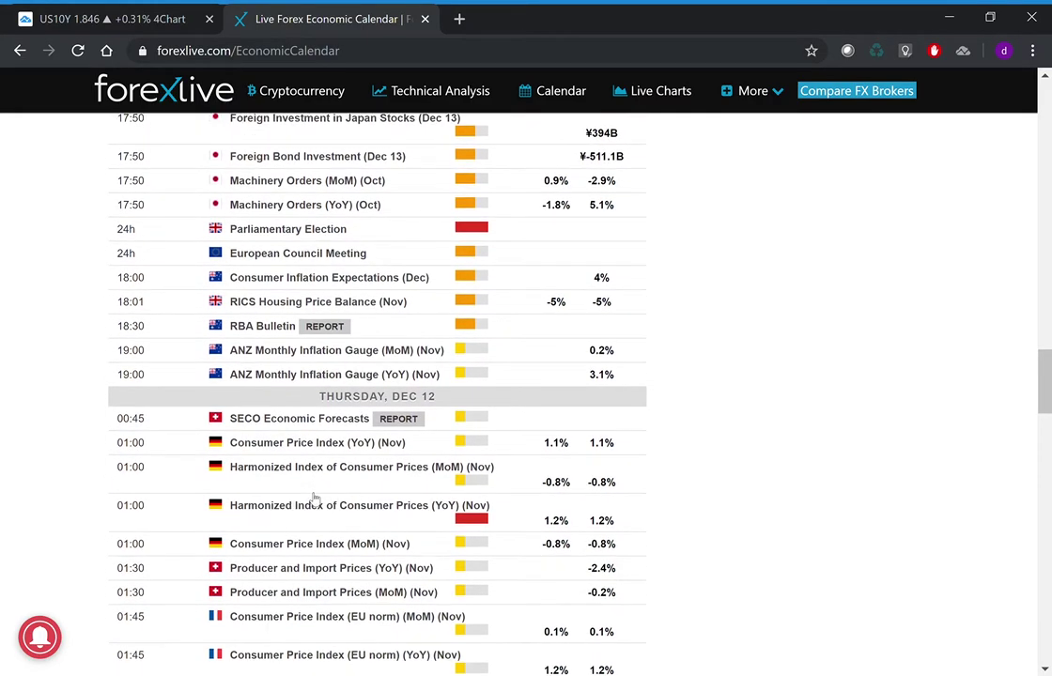
pyautogui.scroll(-2, 315, 499)
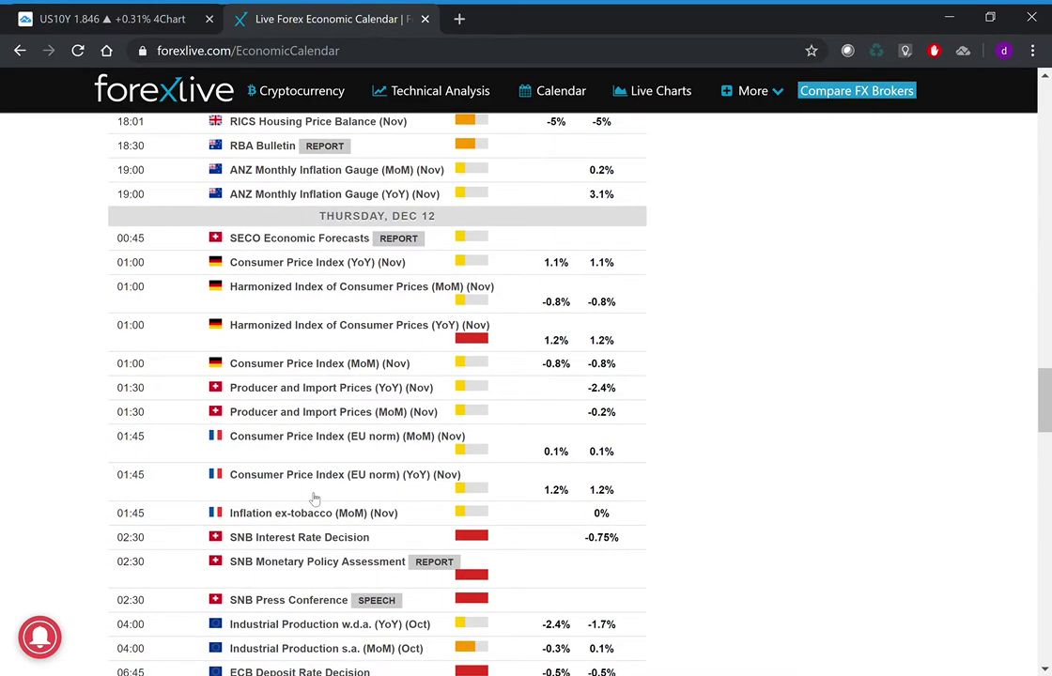
pyautogui.scroll(-2, 315, 500)
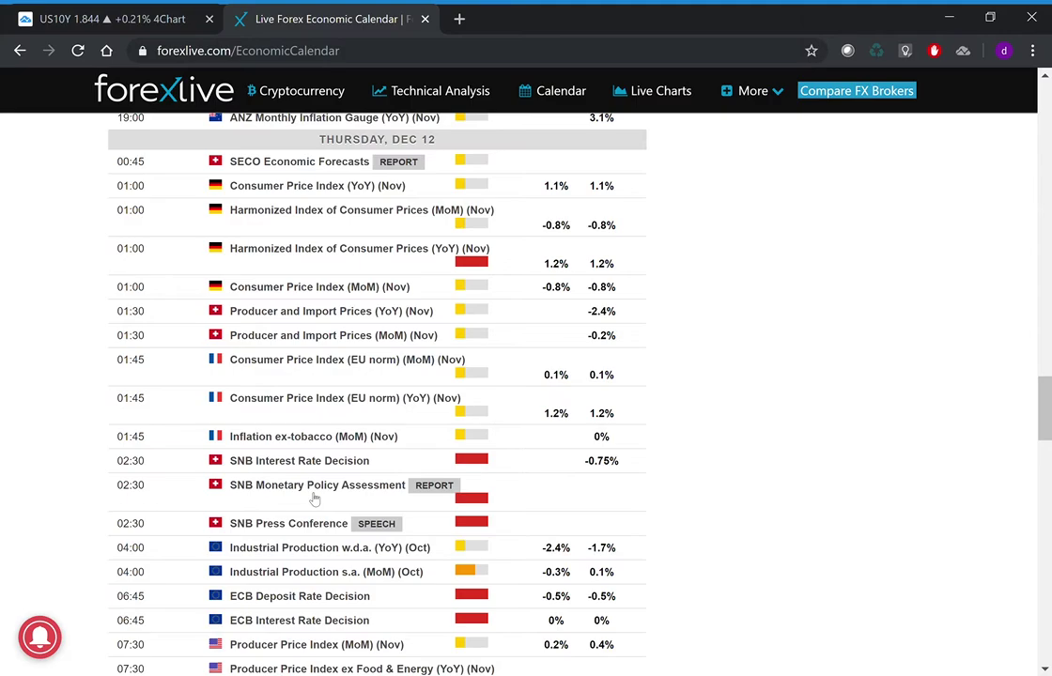
# Review Thursday's later rows, including the Tankan surveys and Japan Industrial Production at -4.2%.
pyautogui.scroll(-2, 315, 499)
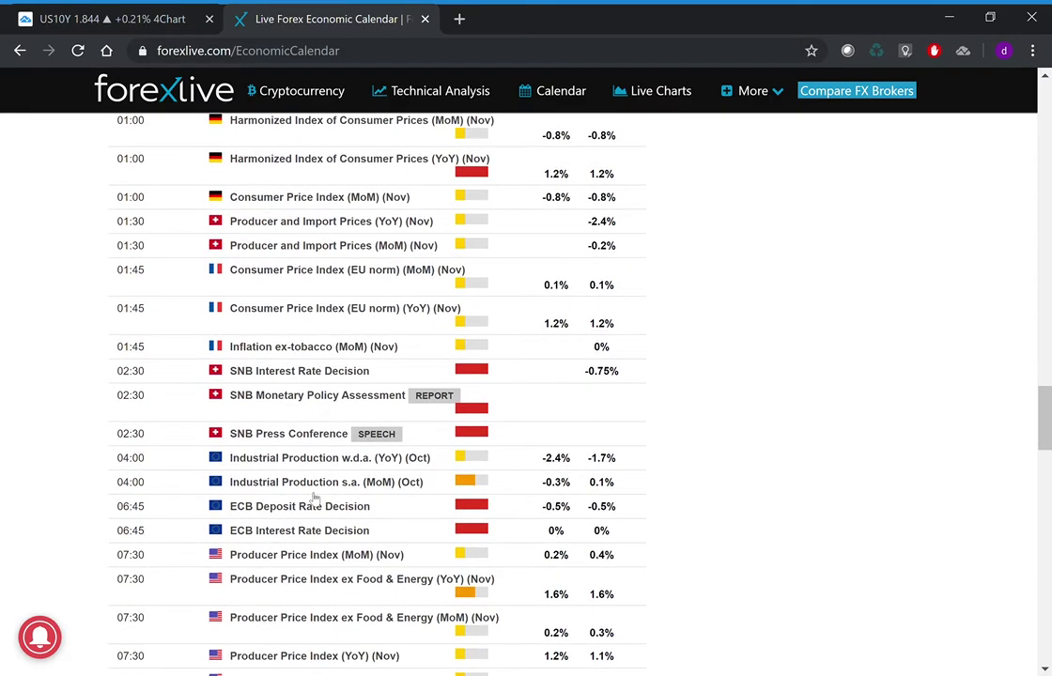
pyautogui.scroll(-1, 315, 499)
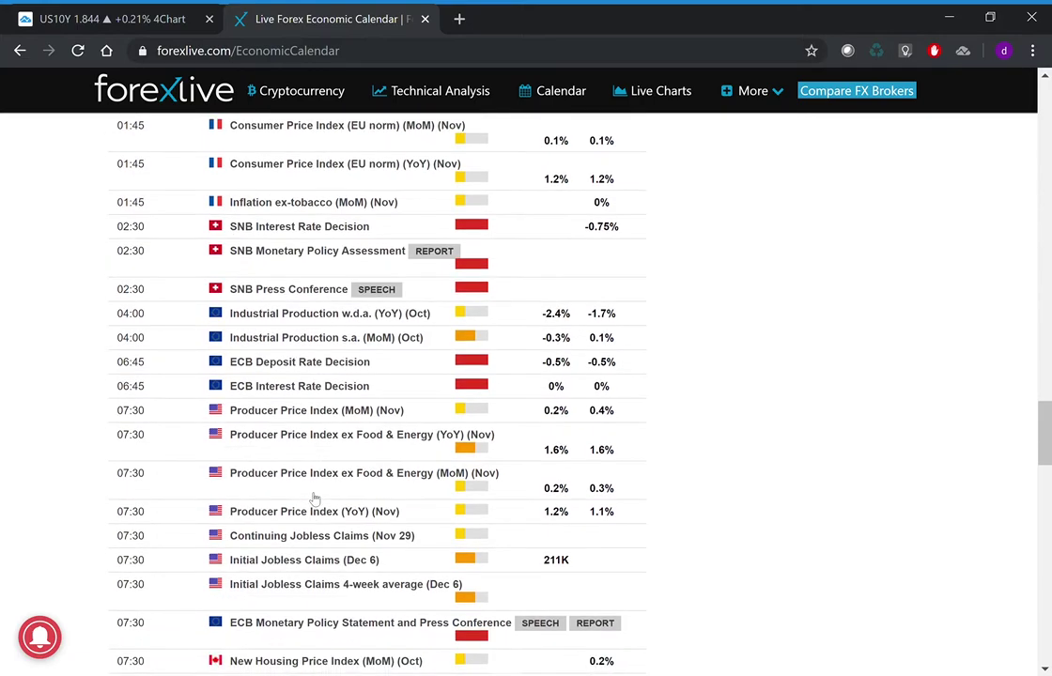
pyautogui.scroll(-1, 315, 499)
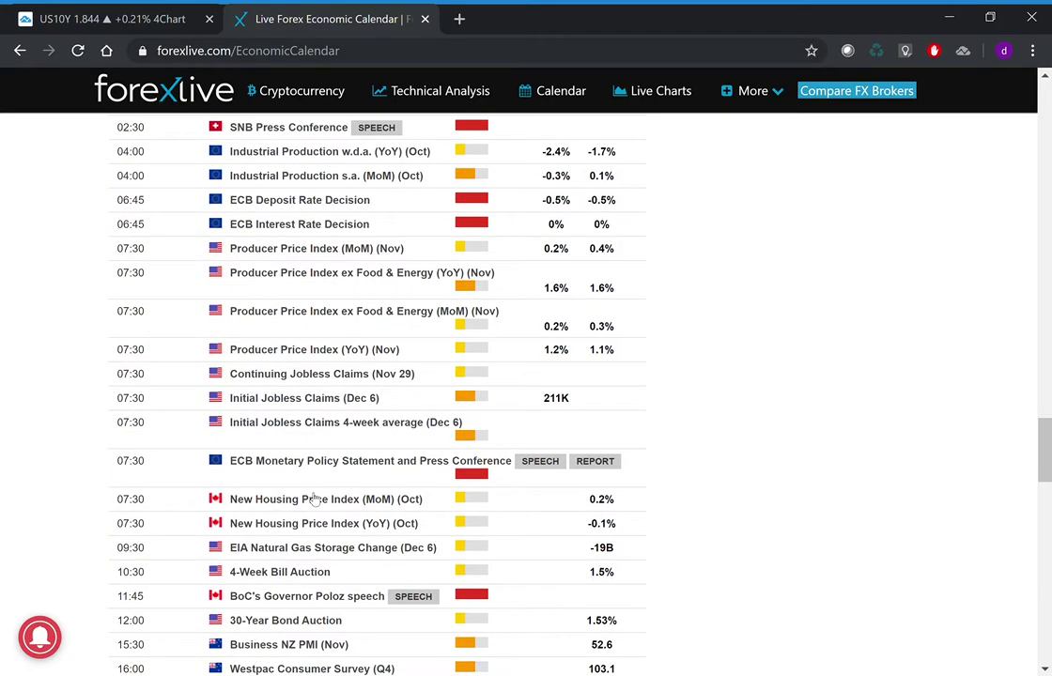
pyautogui.scroll(-1, 315, 498)
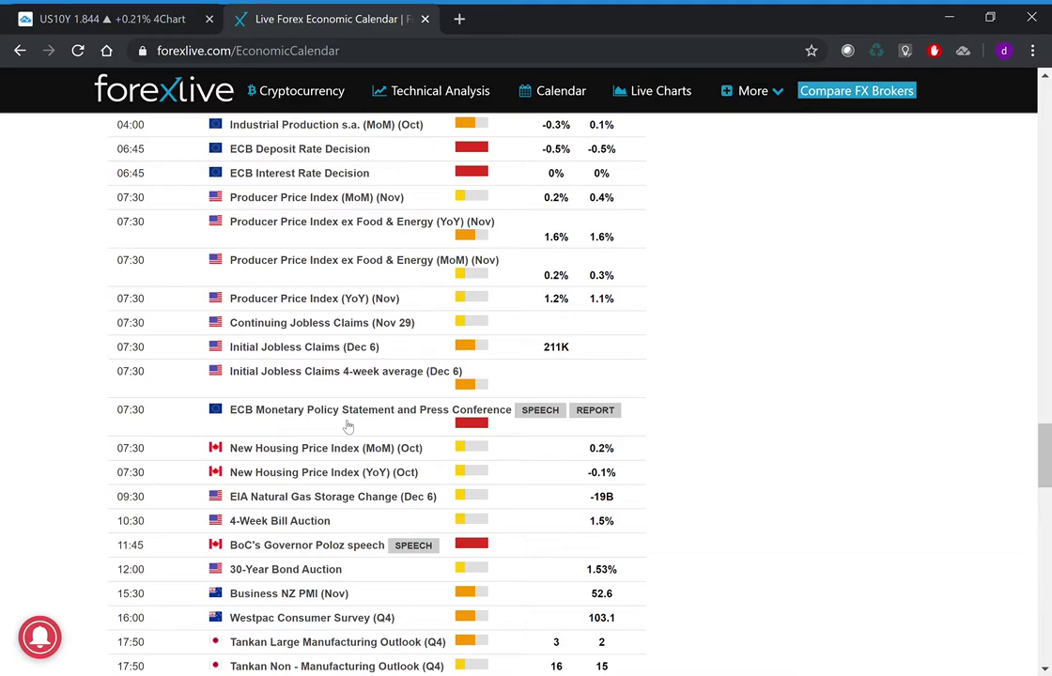
pyautogui.scroll(-1, 347, 426)
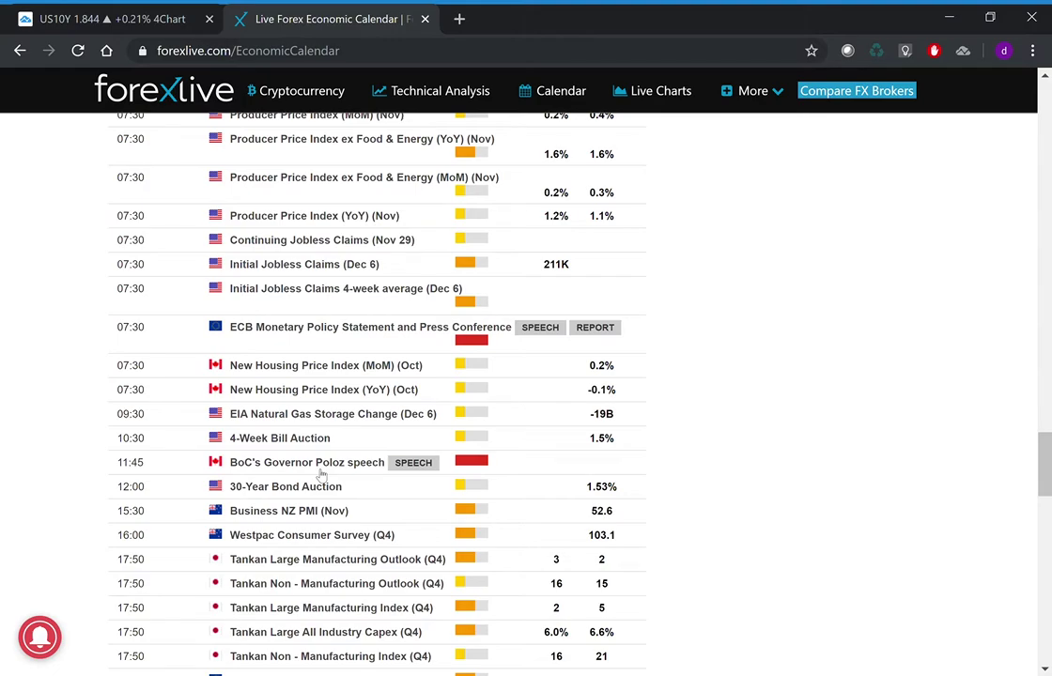
pyautogui.scroll(7, 322, 475)
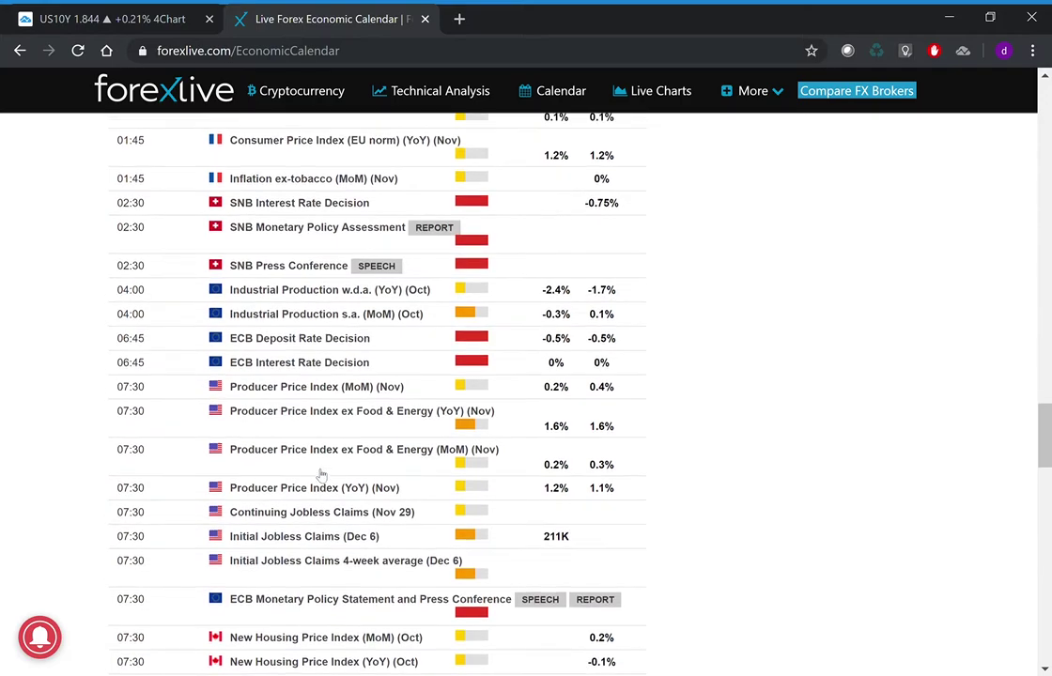
pyautogui.scroll(-4, 321, 476)
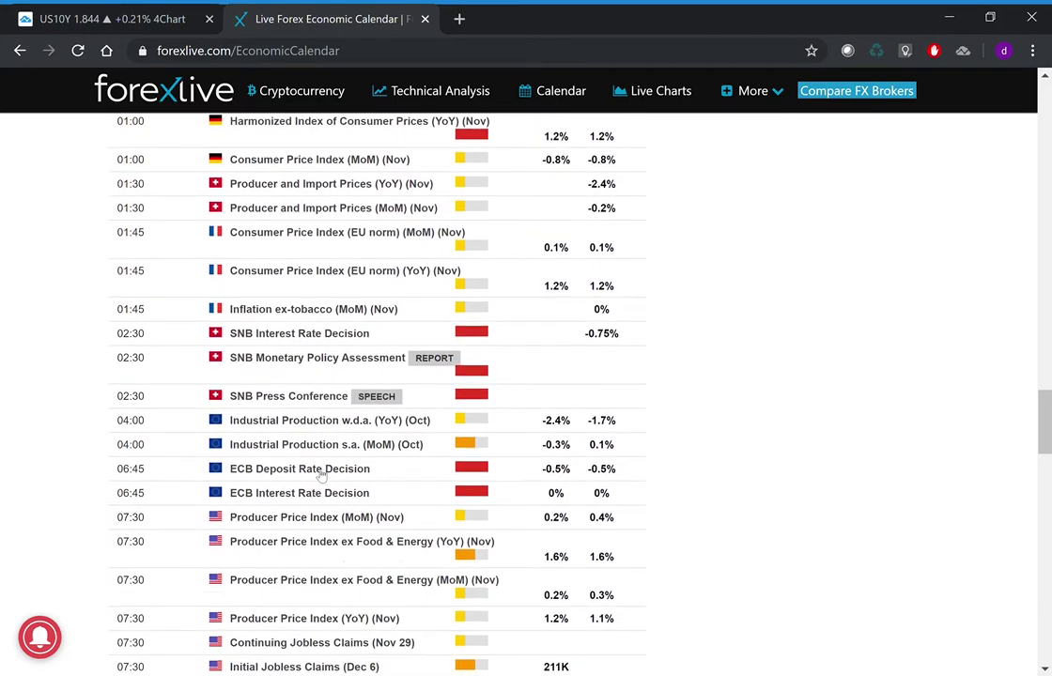
pyautogui.scroll(-3, 321, 475)
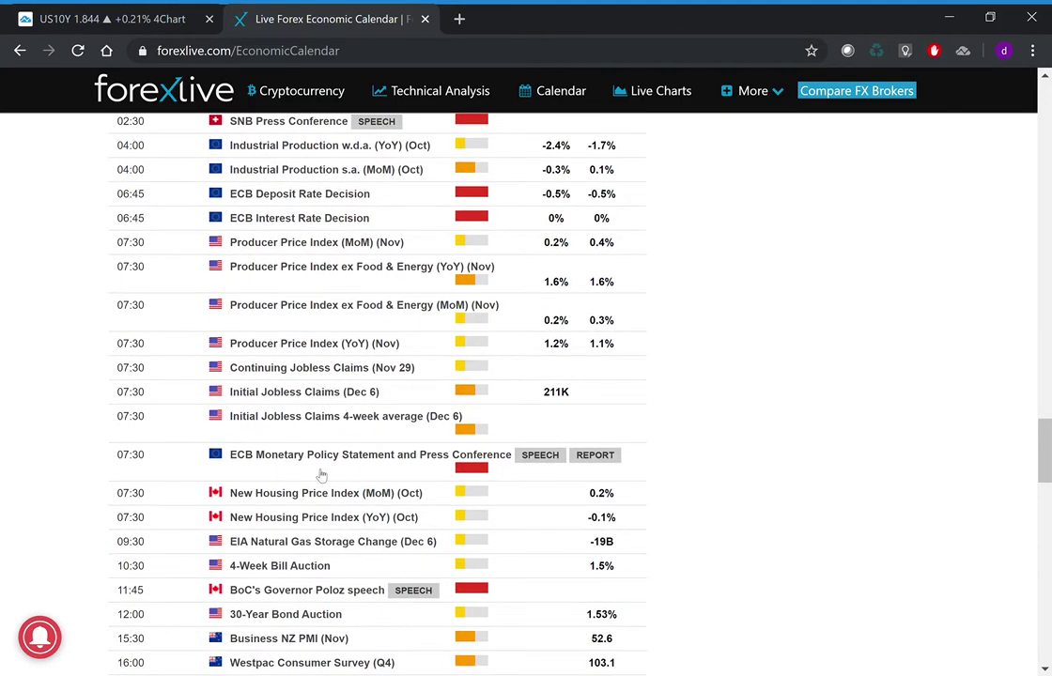
pyautogui.scroll(-1, 321, 475)
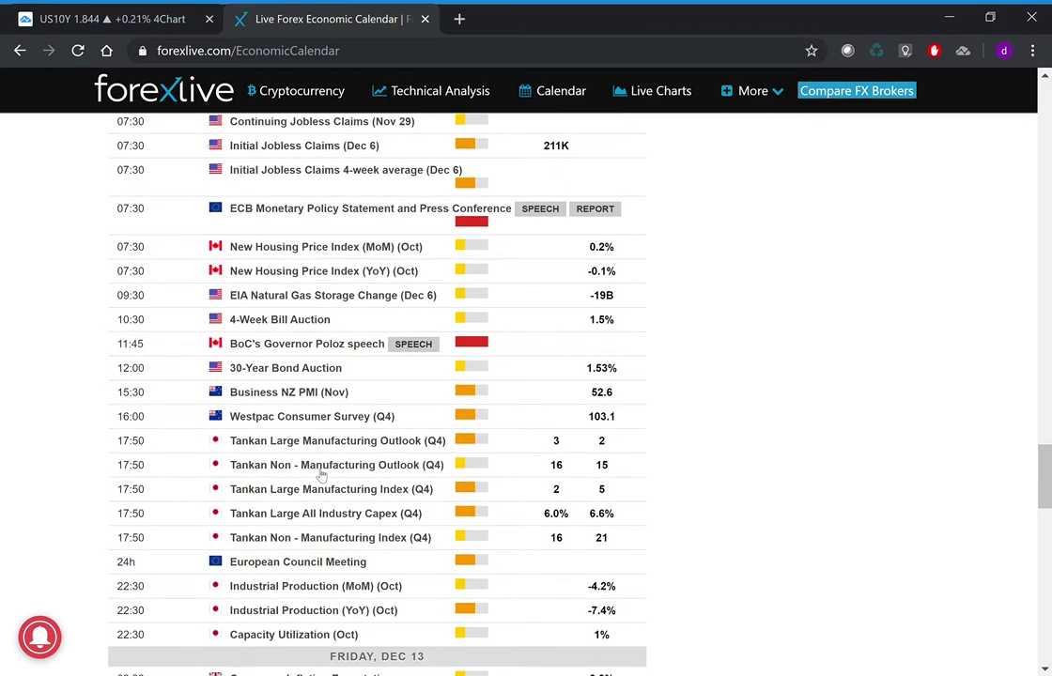
# Scroll through Friday, Dec 13 from retail sales down to the final CFTC net position rows.
pyautogui.scroll(-1, 321, 475)
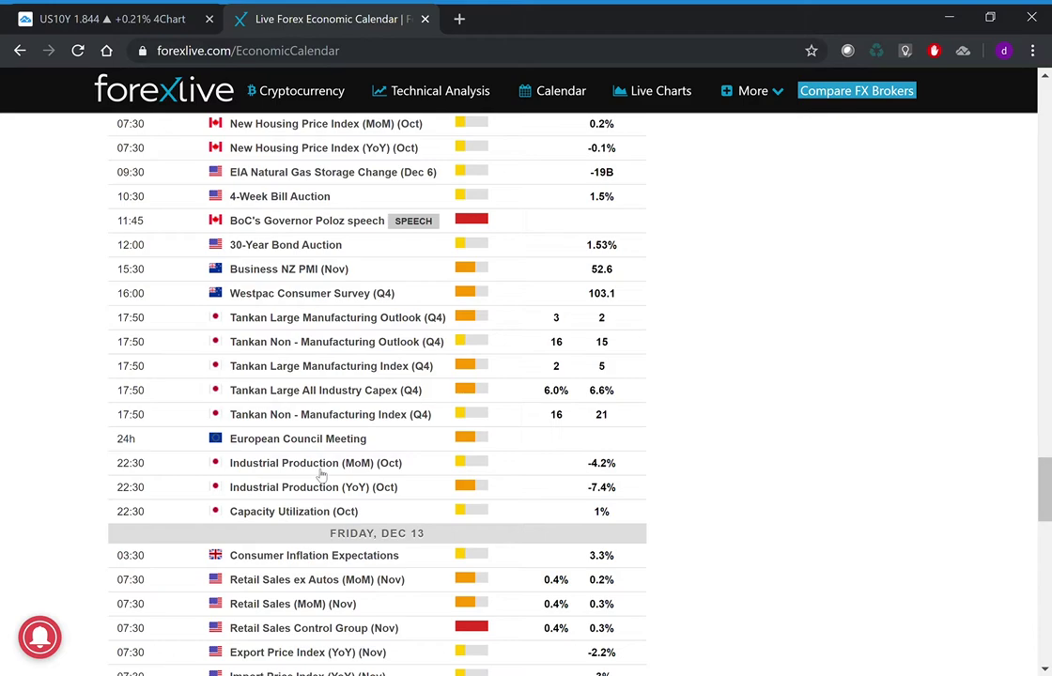
pyautogui.scroll(-2, 321, 476)
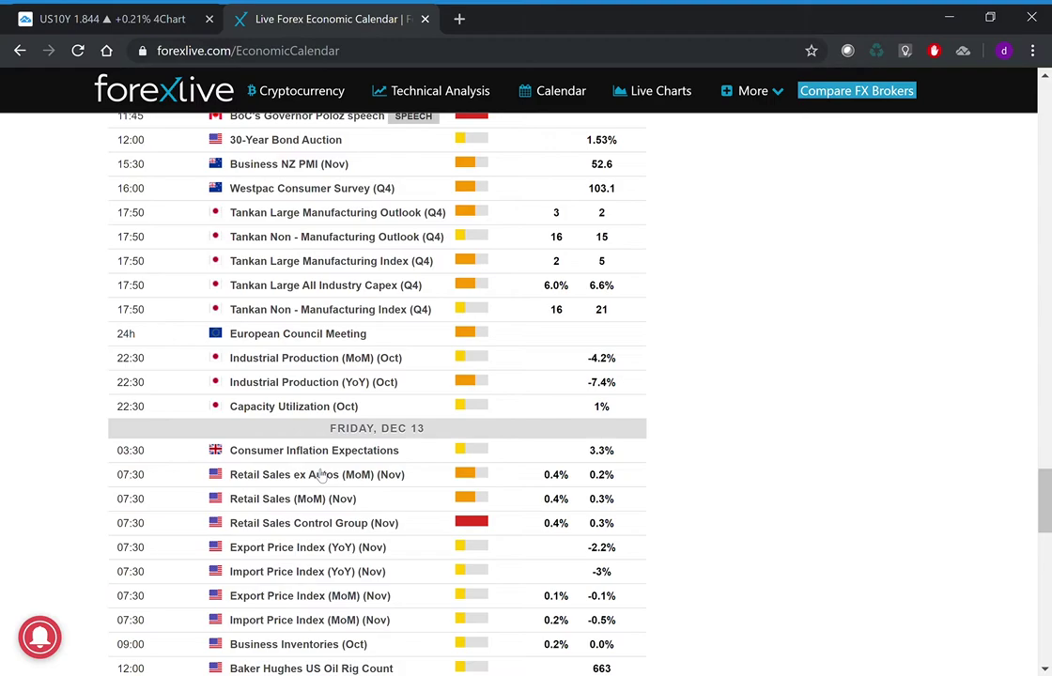
pyautogui.scroll(-3, 321, 476)
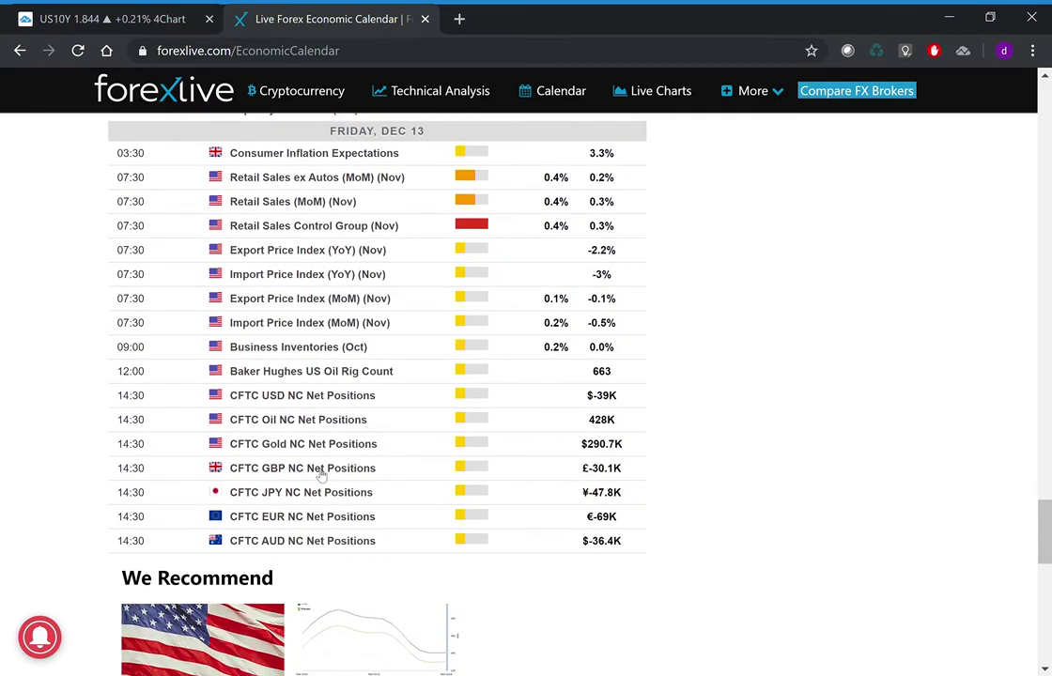
pyautogui.scroll(-1, 321, 476)
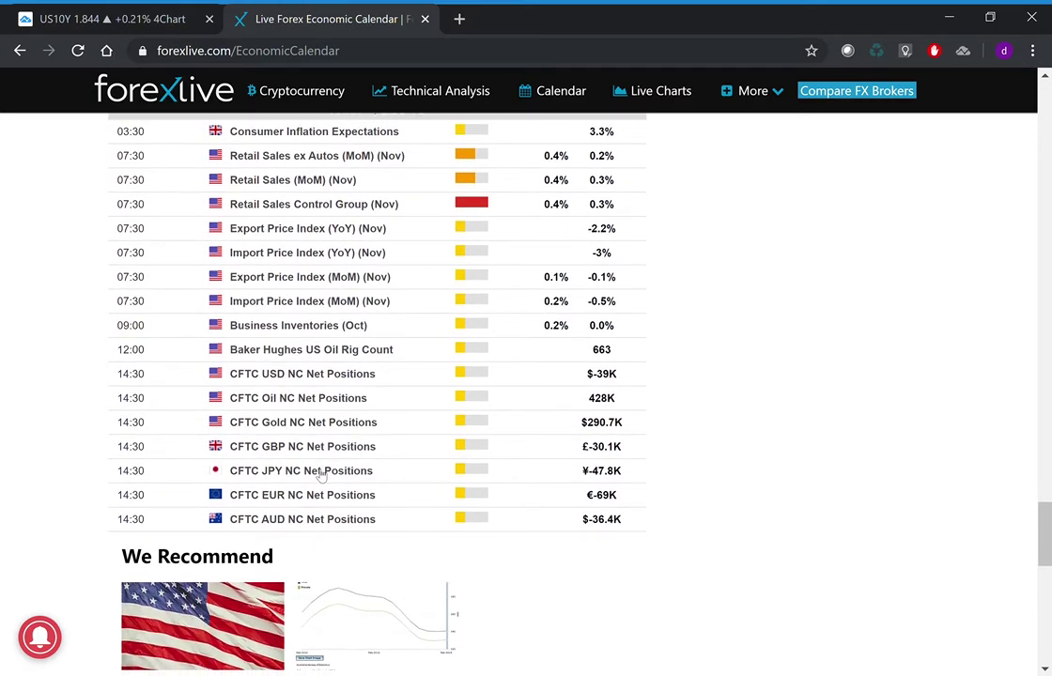
# Expand the CFTC JPY NC Net Positions entry to read its Commitments of Traders description.
pyautogui.click(322, 476)
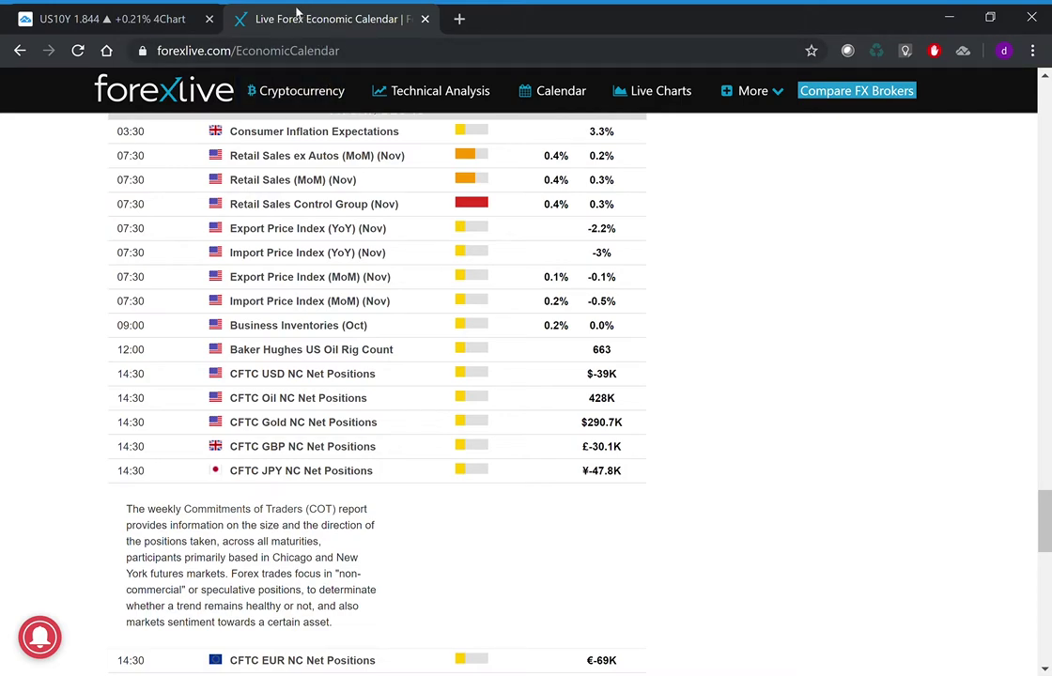
# Return to the TradingView weekly US10Y chart tab.
pyautogui.click(176, 21)
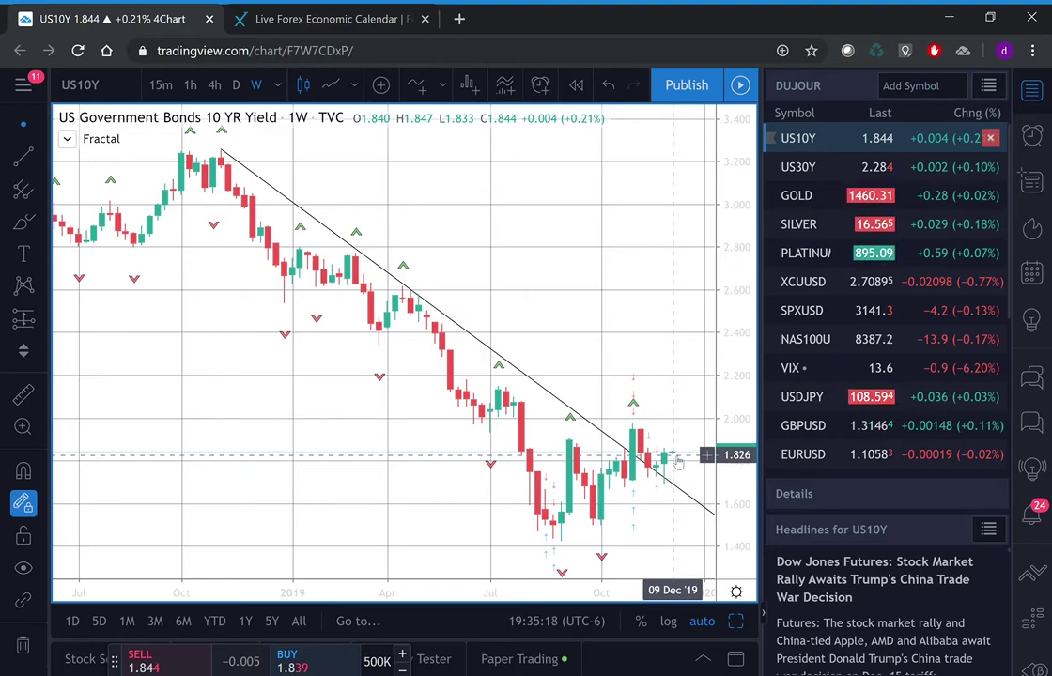
# Select the downtrend line drawn from the late-2018 high on the US10Y weekly chart.
pyautogui.click(670, 481)
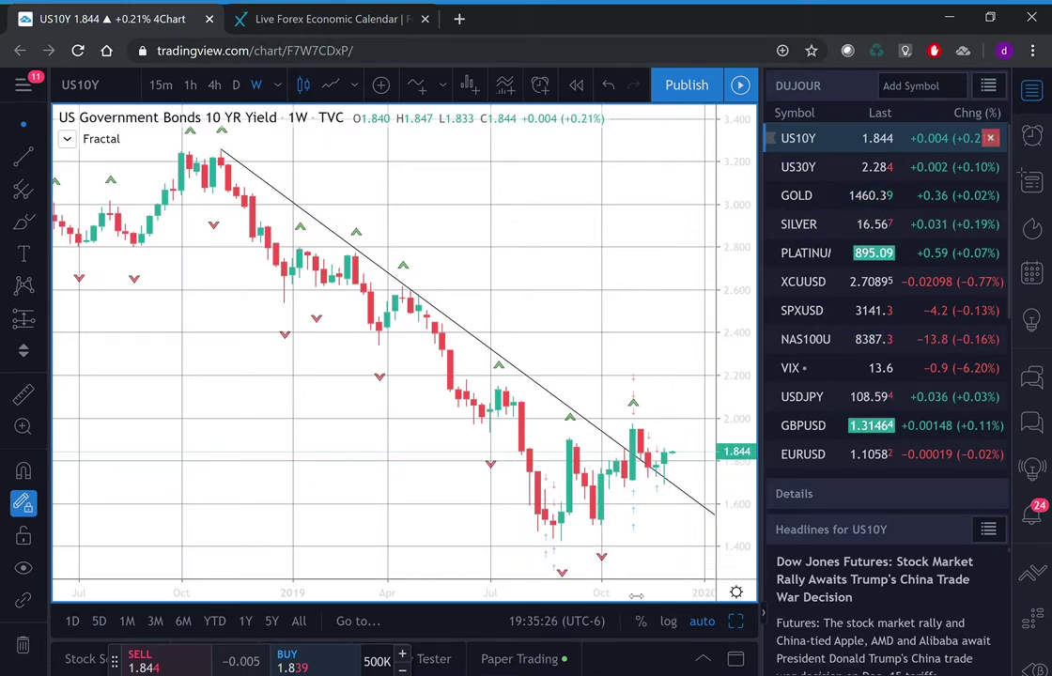
# Drag the time axis to zoom the US10Y weekly chart into the last year of prices.
pyautogui.moveTo(636, 596); pyautogui.dragTo(582, 606)
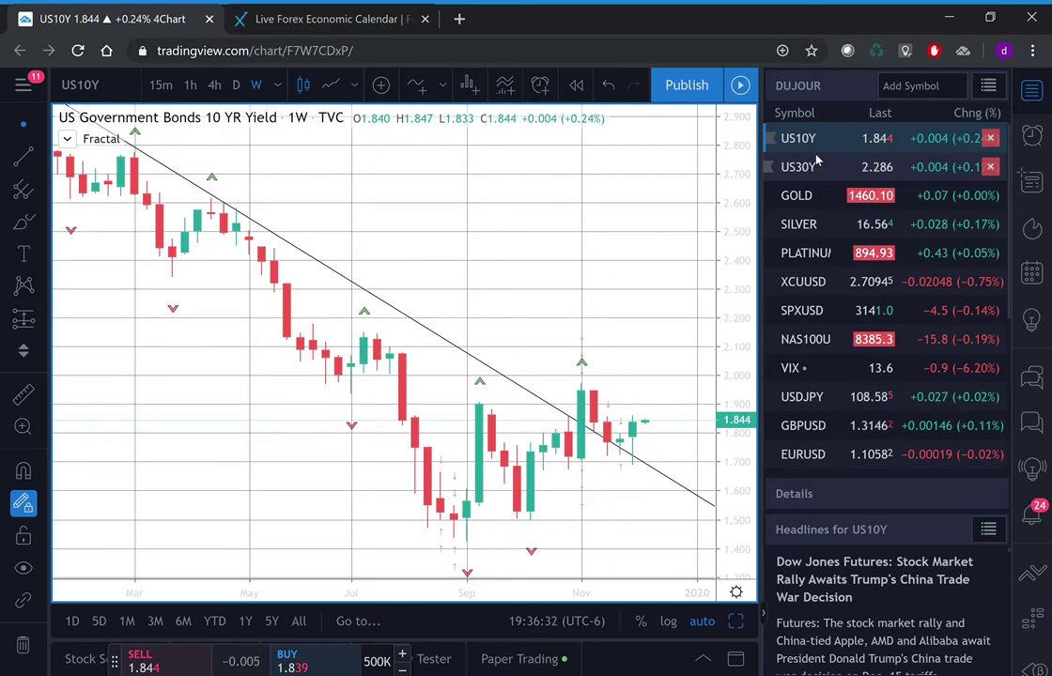
# Load the weekly GOLD chart from the watchlist.
pyautogui.click(804, 196)
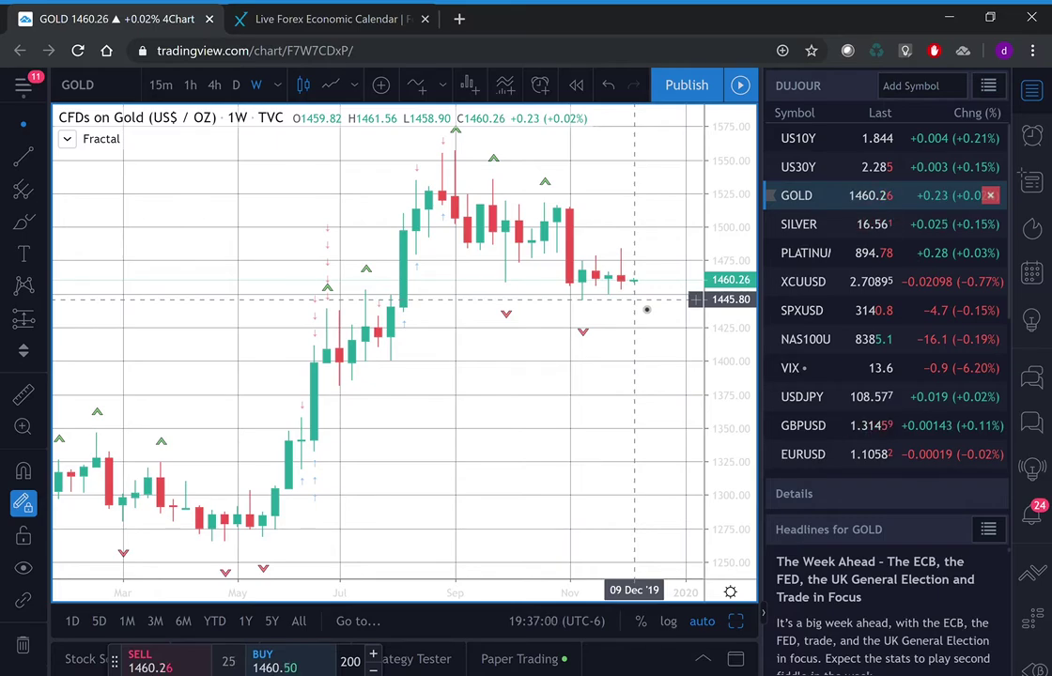
# Load the weekly SILVER chart from the watchlist.
pyautogui.click(801, 225)
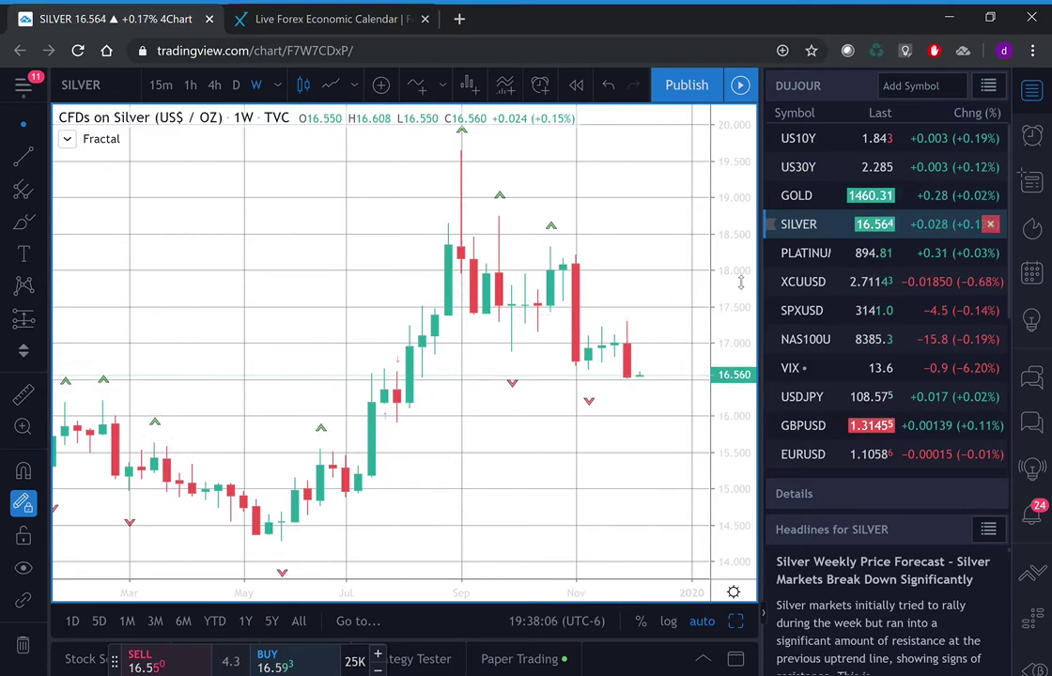
# Switch to copper XCUUSD, browse the built-in indicators list, then hide the Fractal indicator.
pyautogui.click(810, 287)
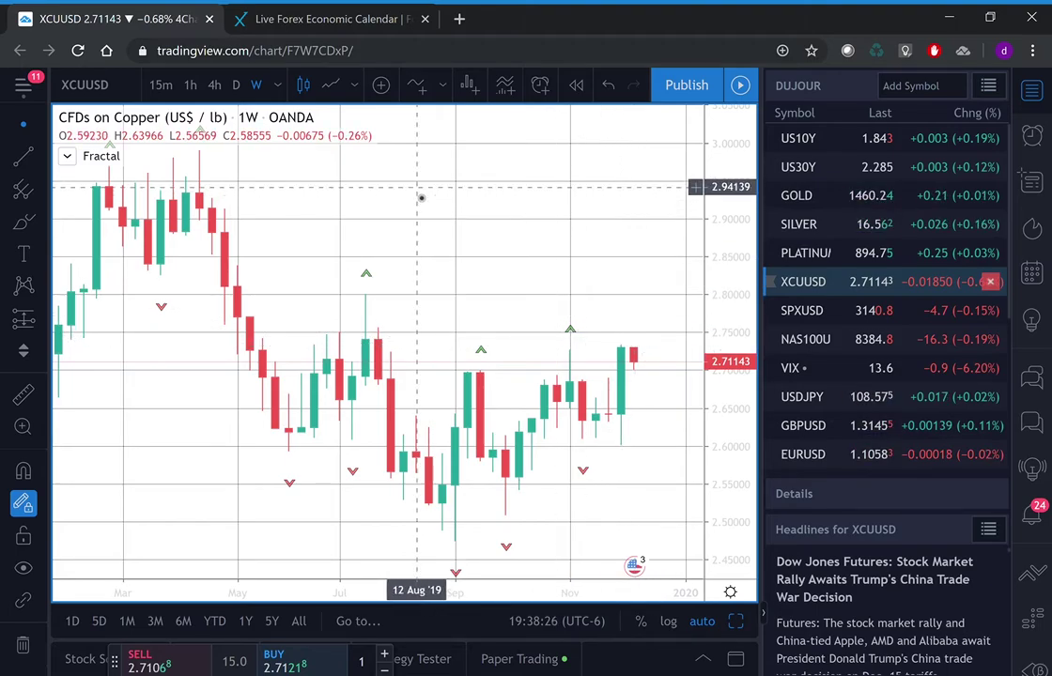
pyautogui.click(415, 85)
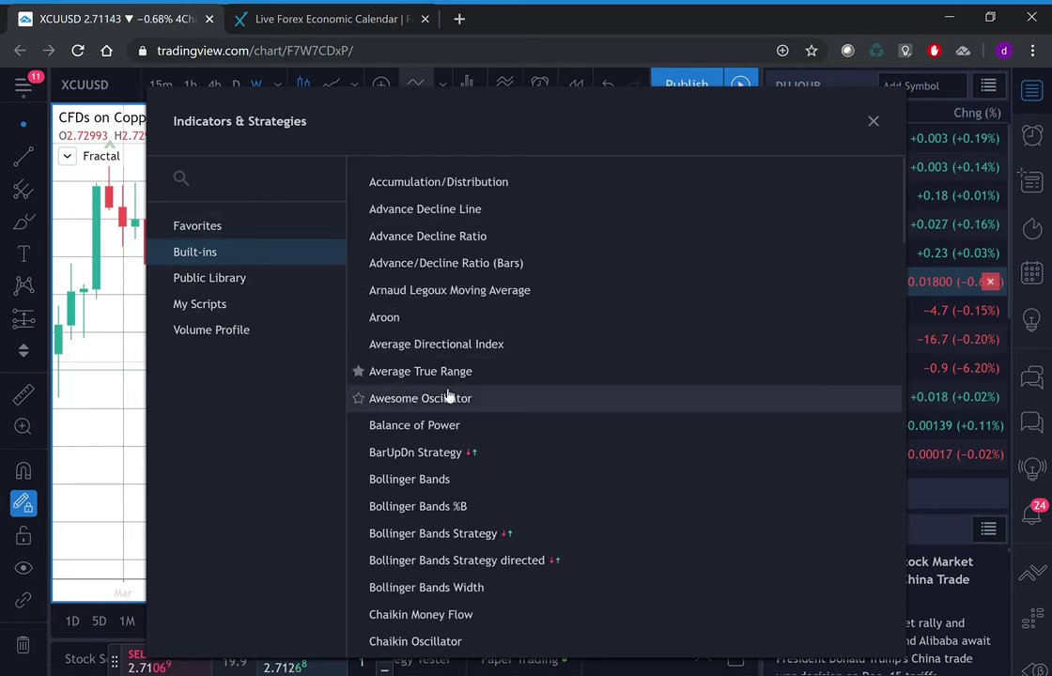
pyautogui.scroll(-1, 450, 398)
pyautogui.scroll(-3, 449, 397)
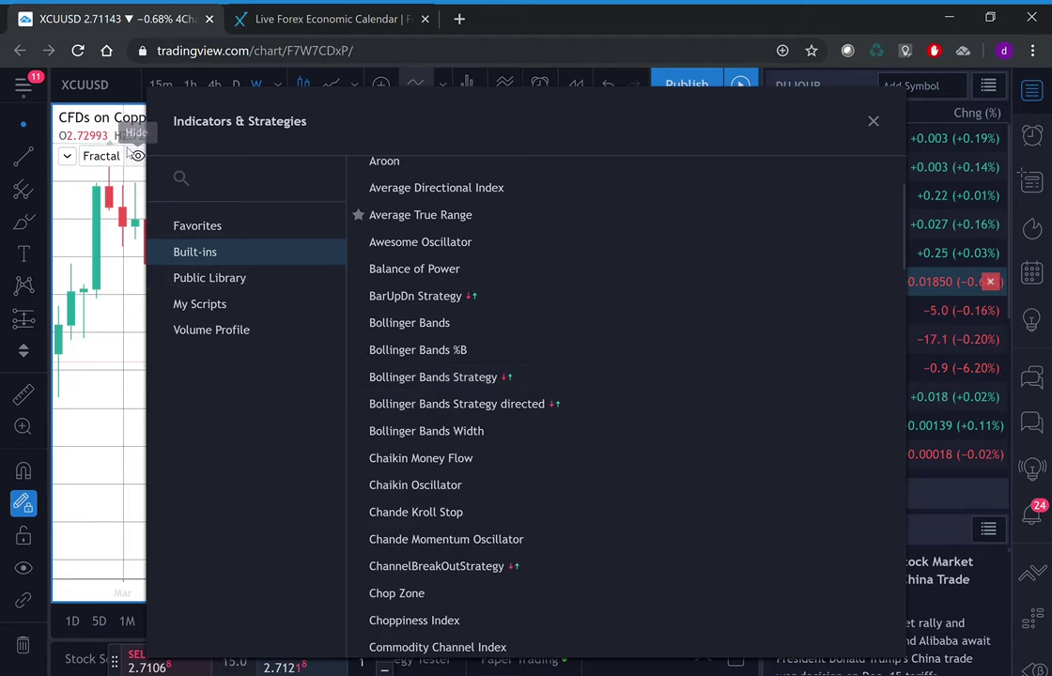
pyautogui.click(128, 150)
pyautogui.click(137, 155)
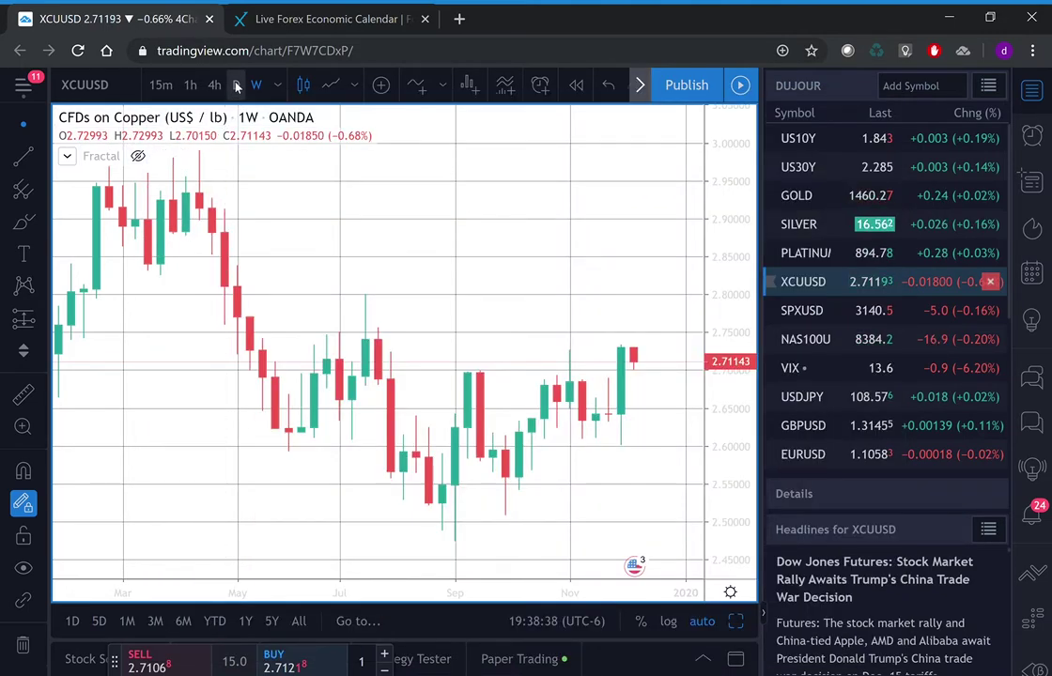
# Put copper on daily candles, stretch the price axis to about 2.50–2.80, and briefly compare weekly.
pyautogui.click(237, 85)
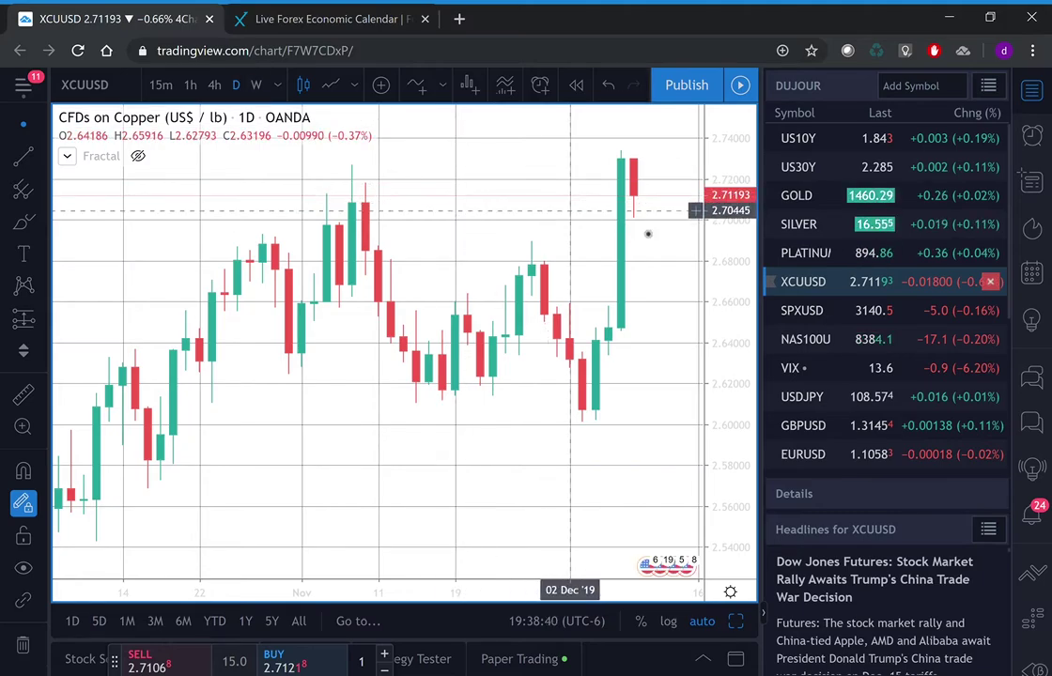
pyautogui.moveTo(728, 263); pyautogui.dragTo(724, 375)
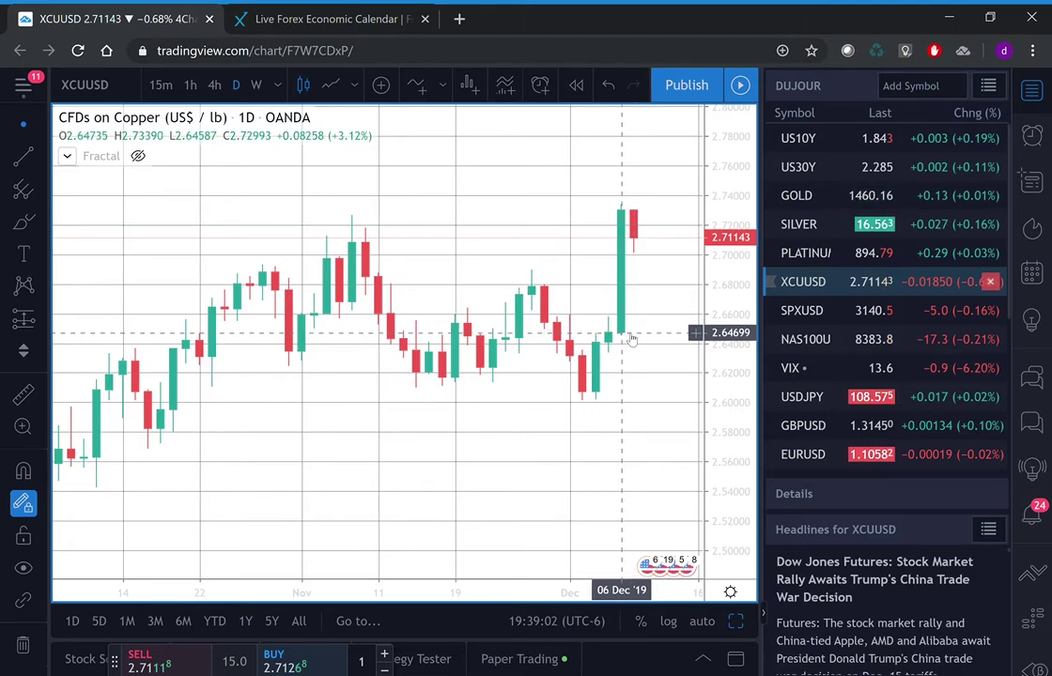
pyautogui.click(257, 86)
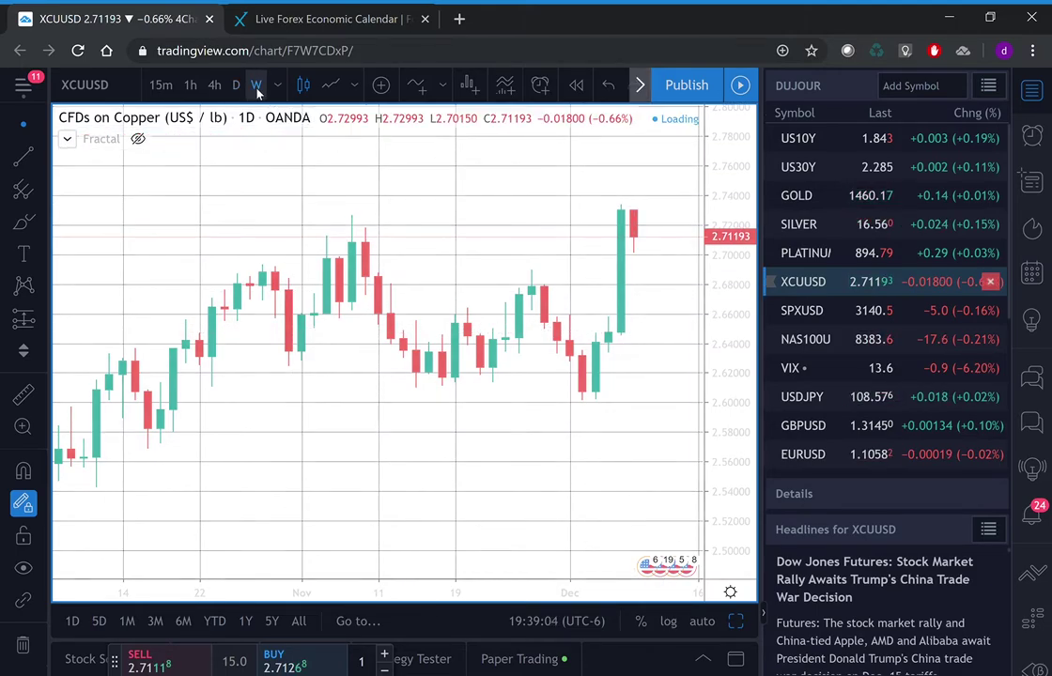
pyautogui.click(236, 86)
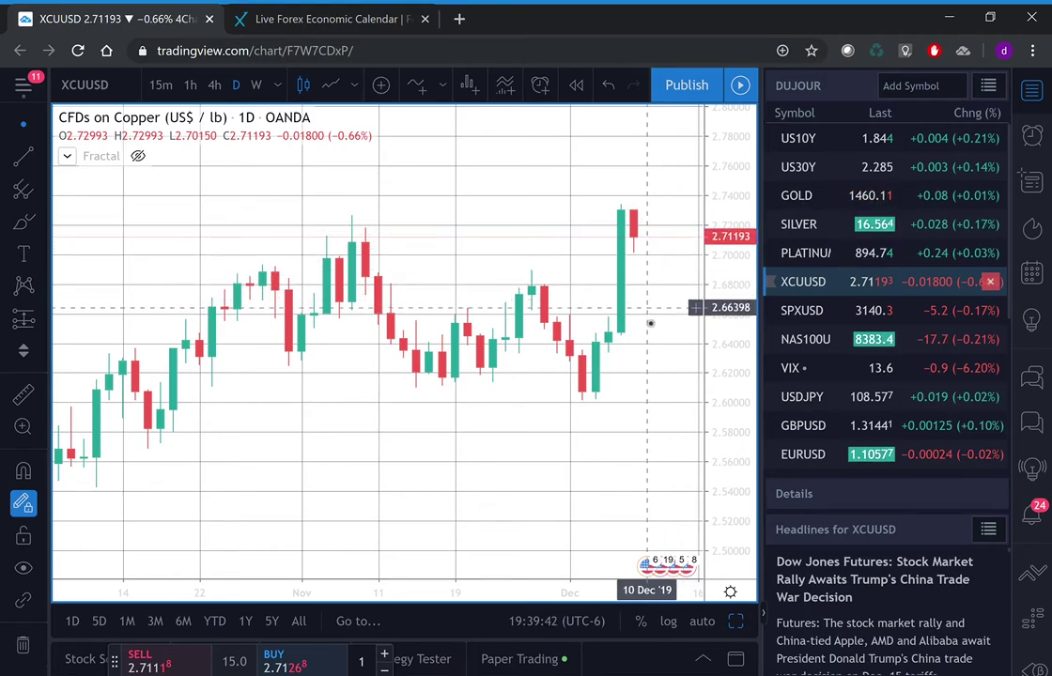
# Open SPXUSD on weekly candles, zoom to July–December, check daily, then return to weekly.
pyautogui.click(792, 311)
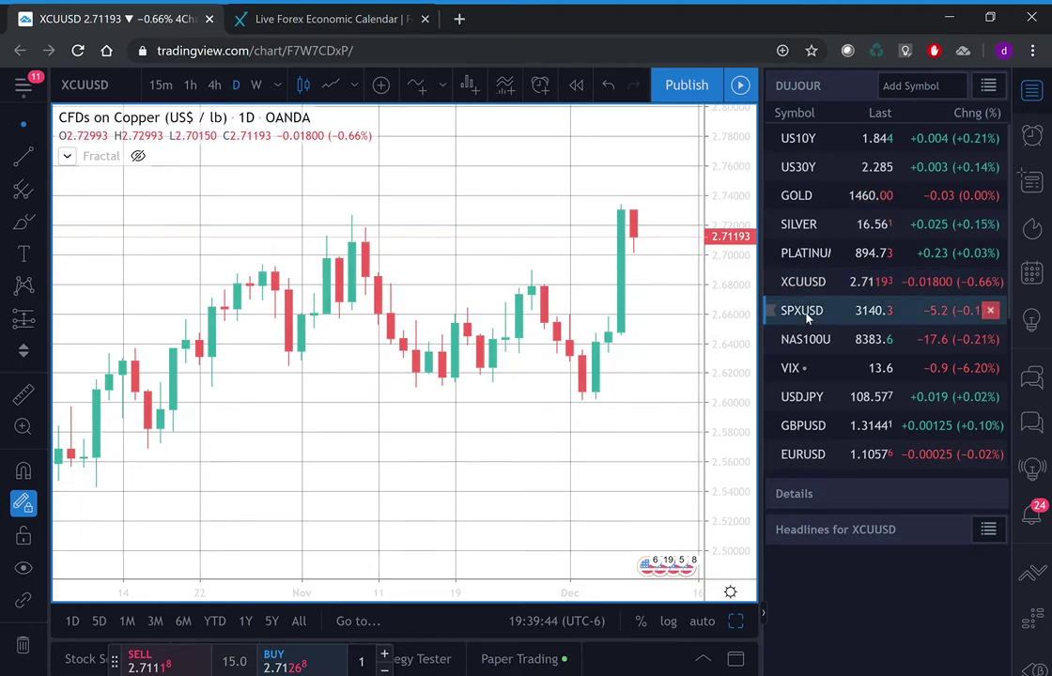
pyautogui.click(255, 85)
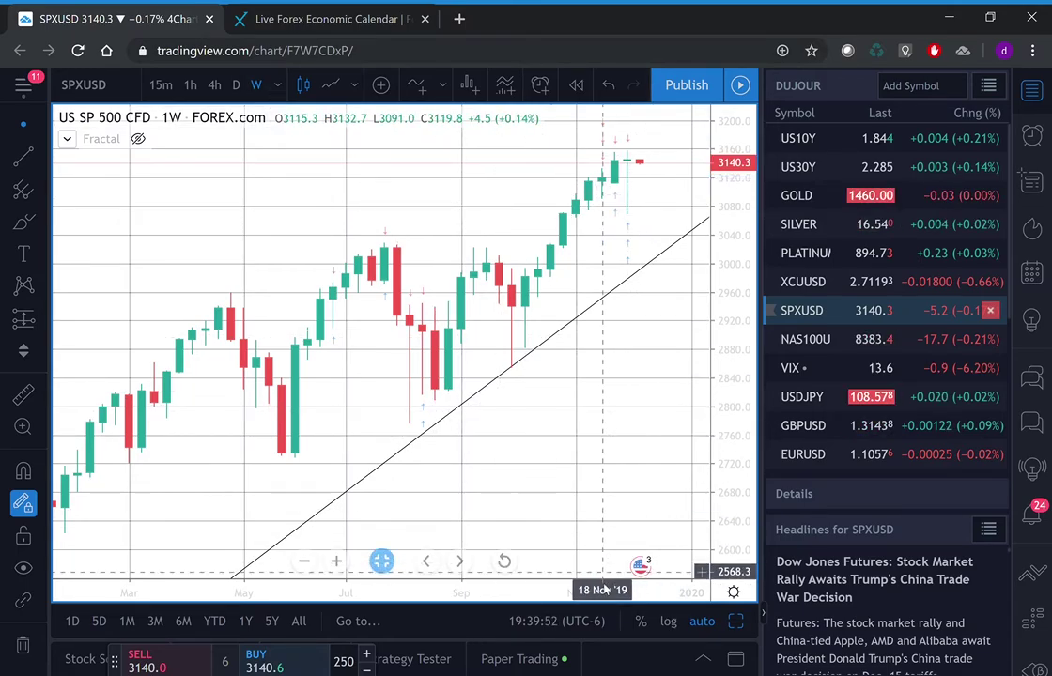
pyautogui.moveTo(604, 594); pyautogui.dragTo(548, 604)
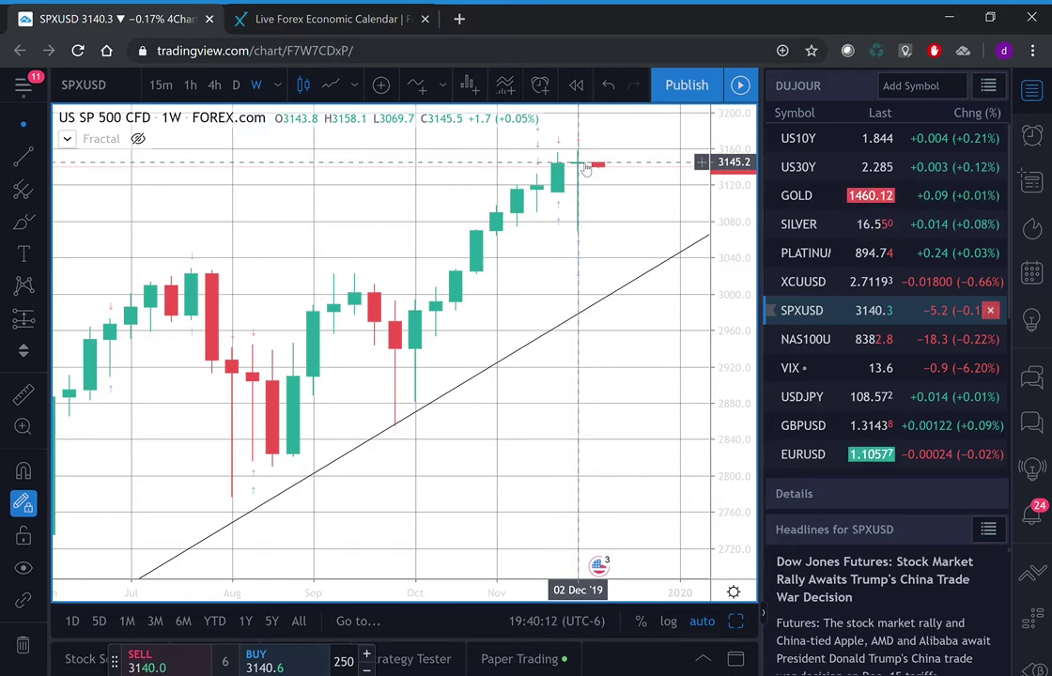
pyautogui.click(237, 86)
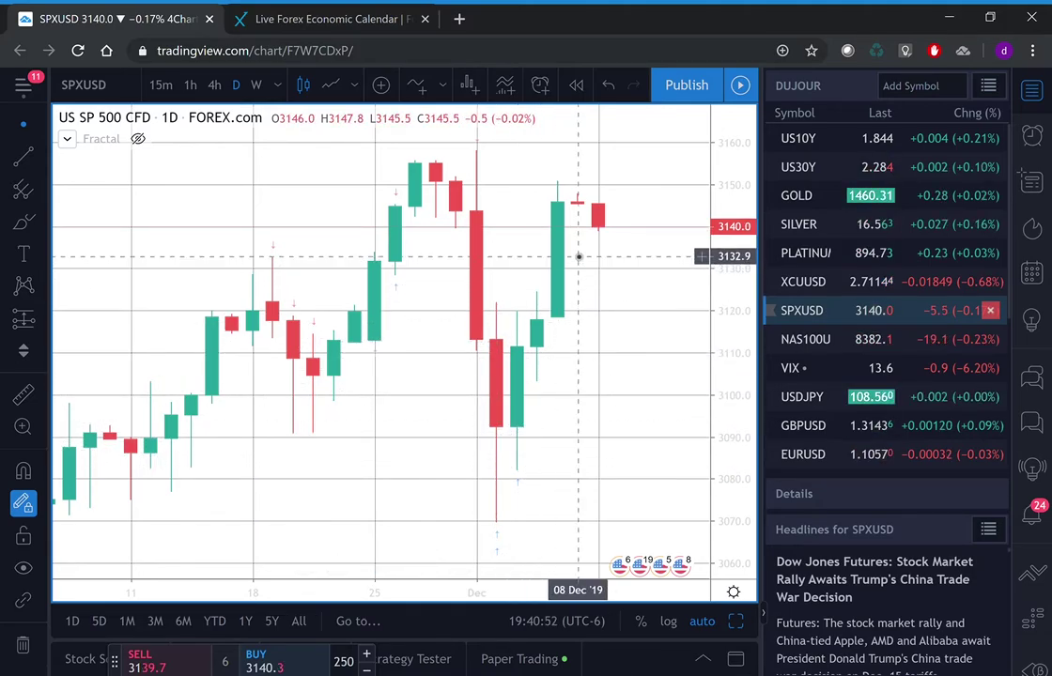
pyautogui.click(258, 87)
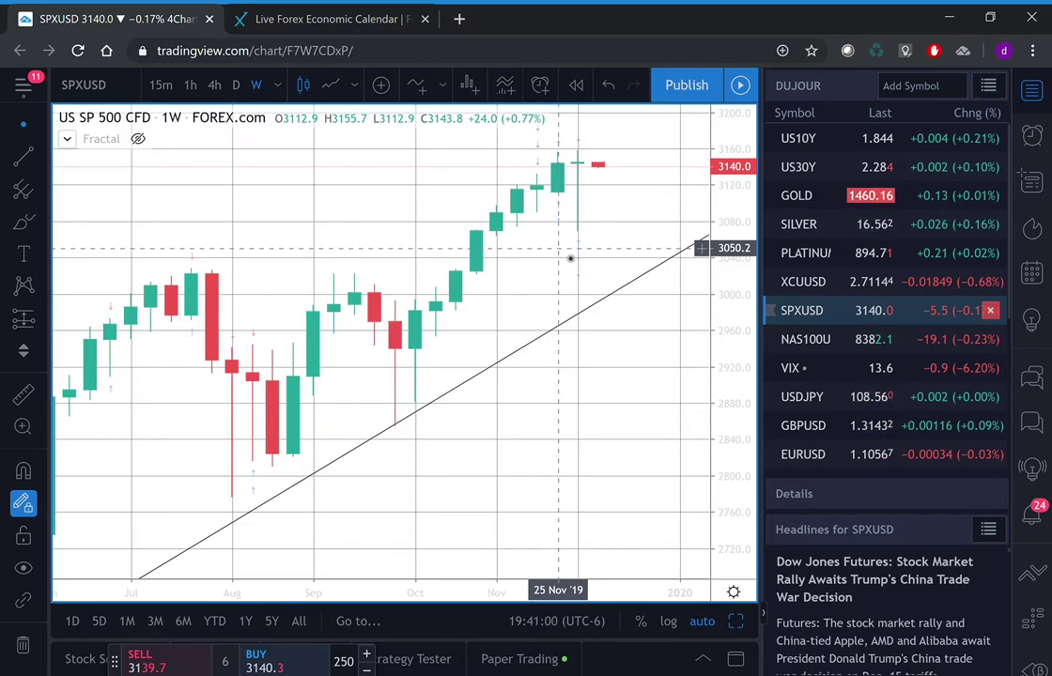
# Glance at NAS100USD, then load the weekly VIX chart and scroll the watchlist down.
pyautogui.click(811, 340)
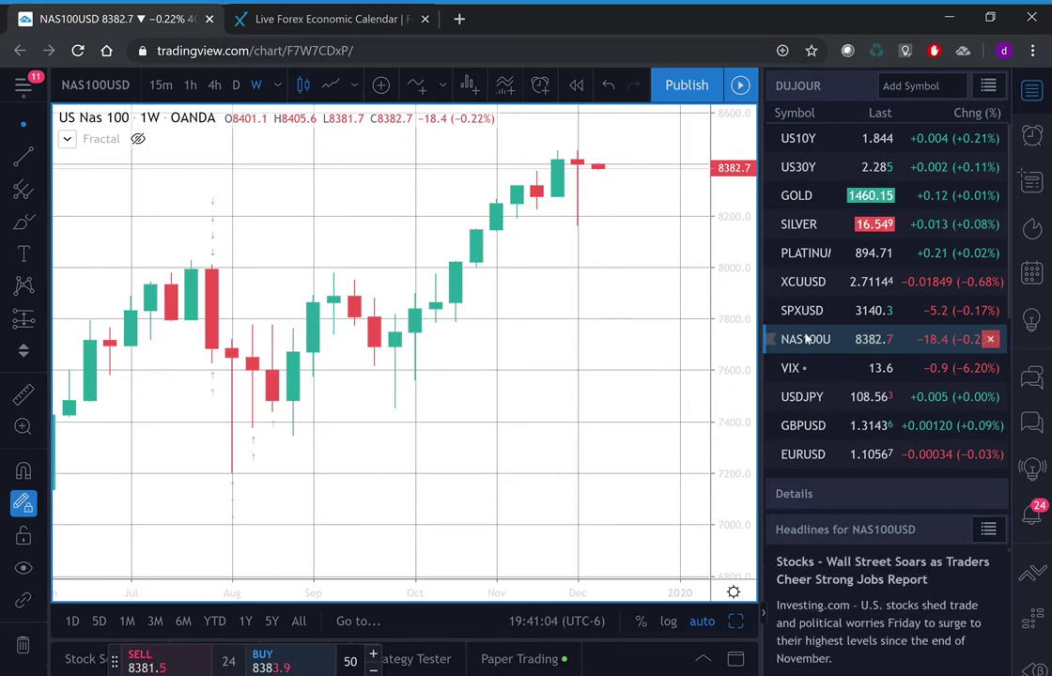
pyautogui.click(799, 371)
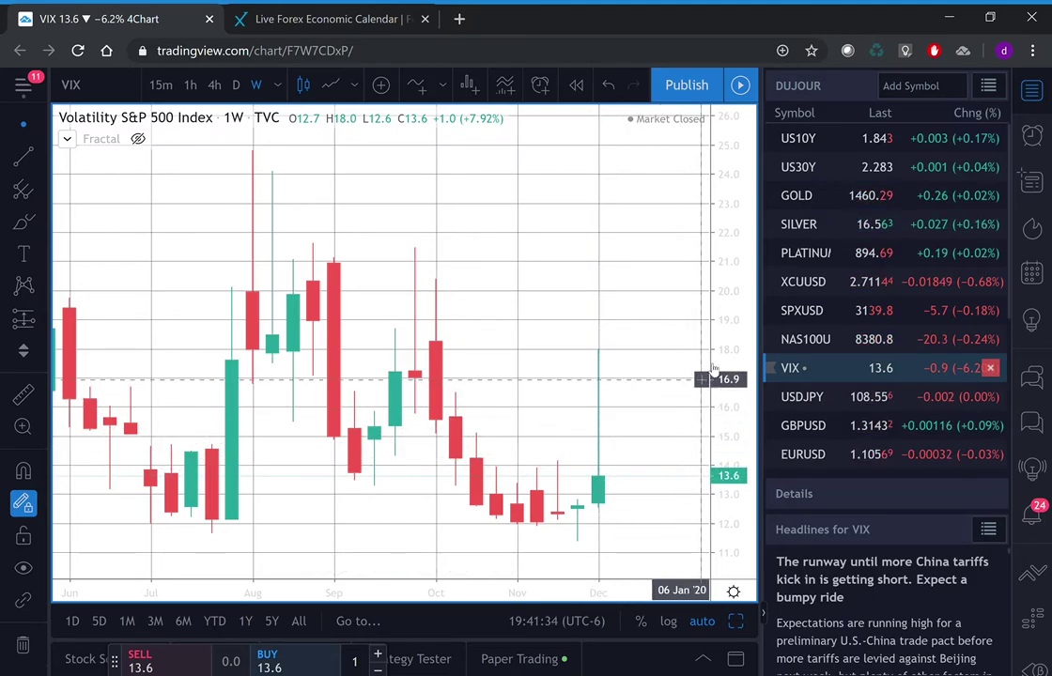
pyautogui.scroll(-2, 814, 309)
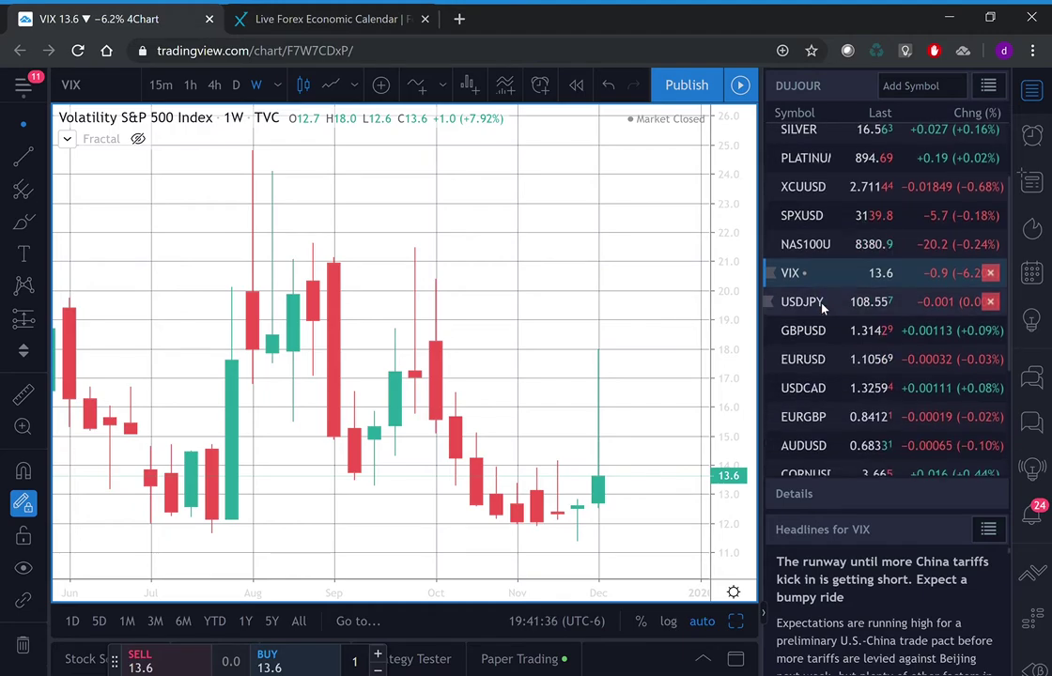
# Load the USDJPY chart from the watchlist.
pyautogui.click(804, 303)
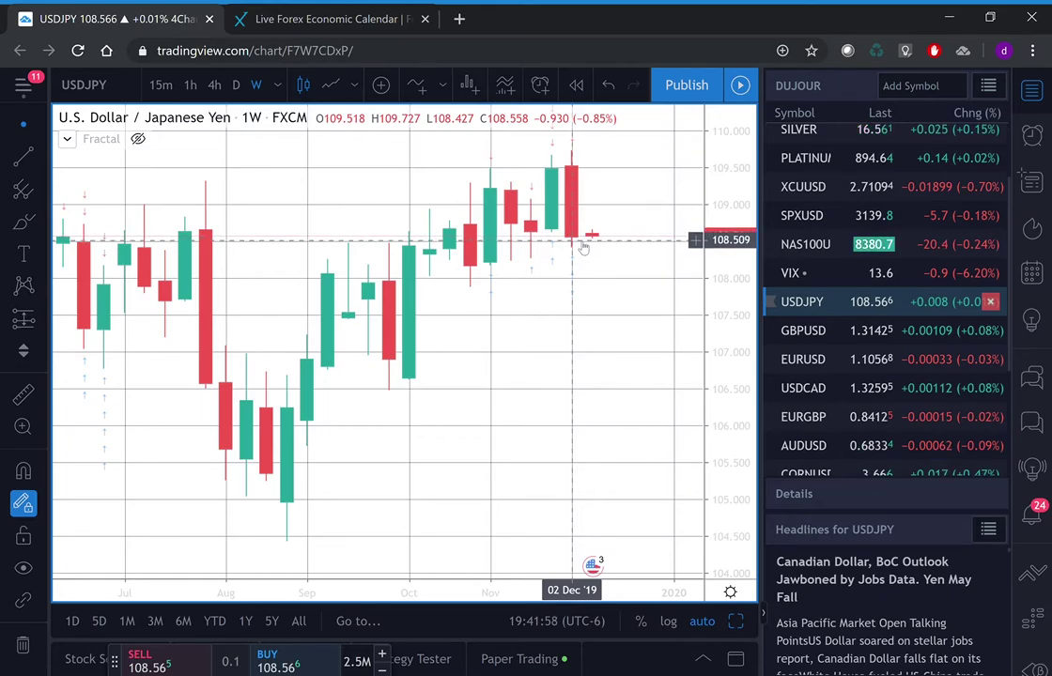
# Enter EURJPY in the header symbol box to load the weekly Euro / Yen chart.
pyautogui.click(115, 87)
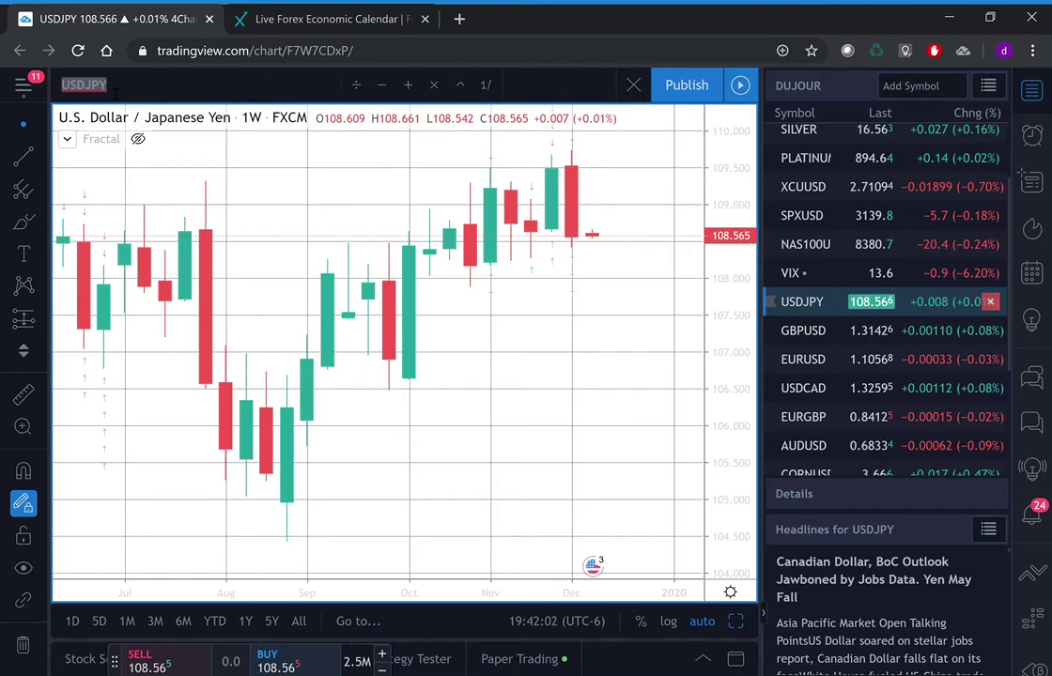
pyautogui.write('EURPY')
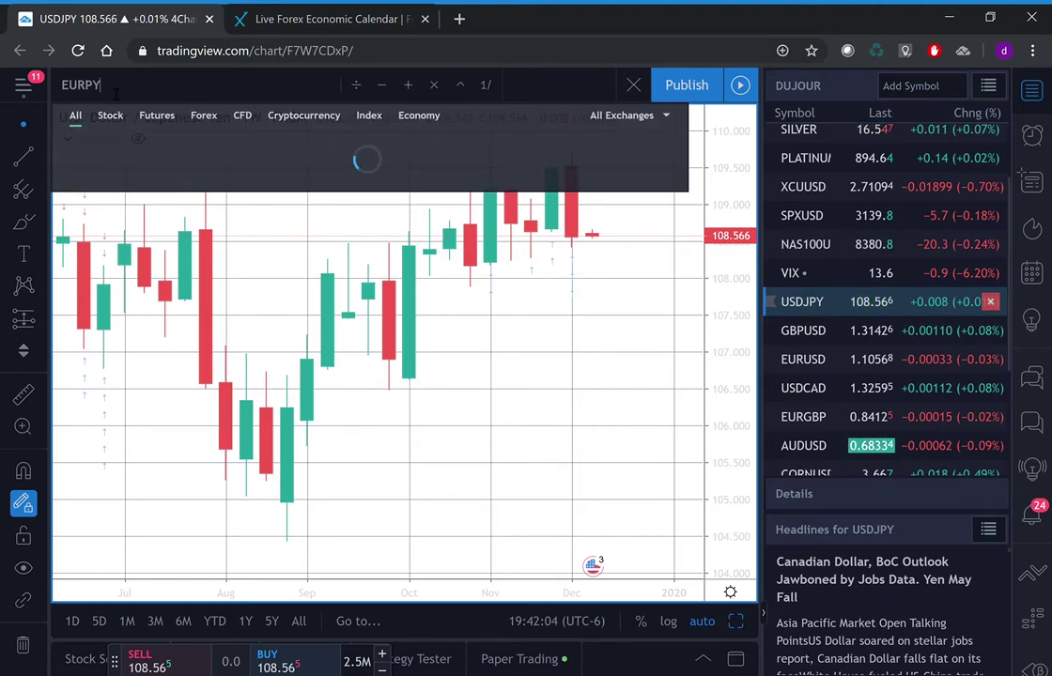
pyautogui.write('JPY')
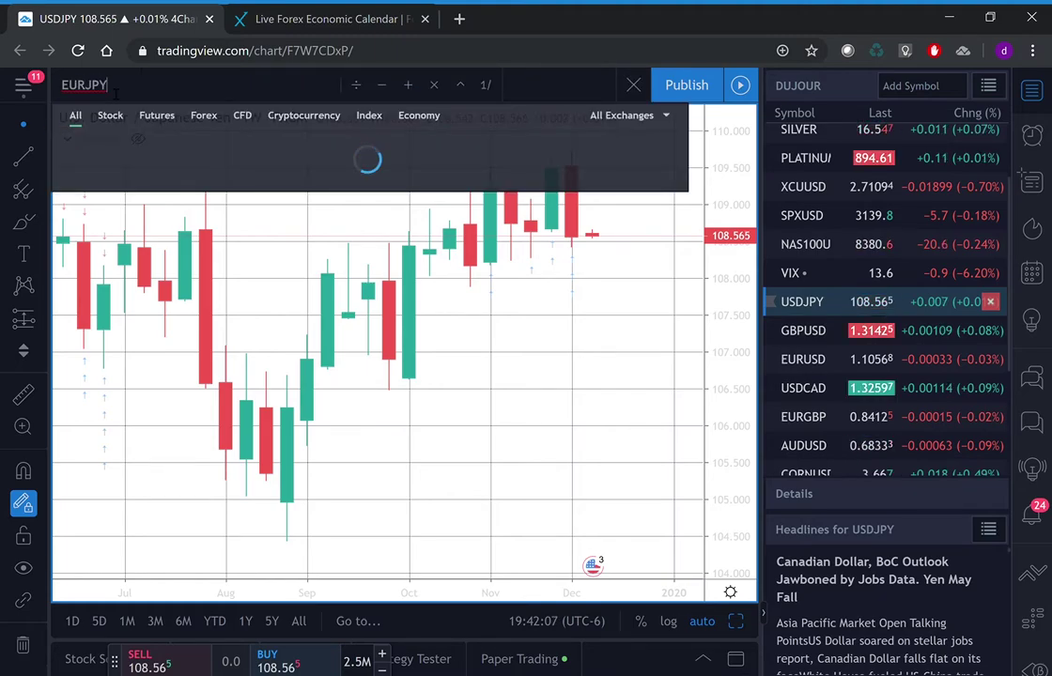
pyautogui.press('Return')
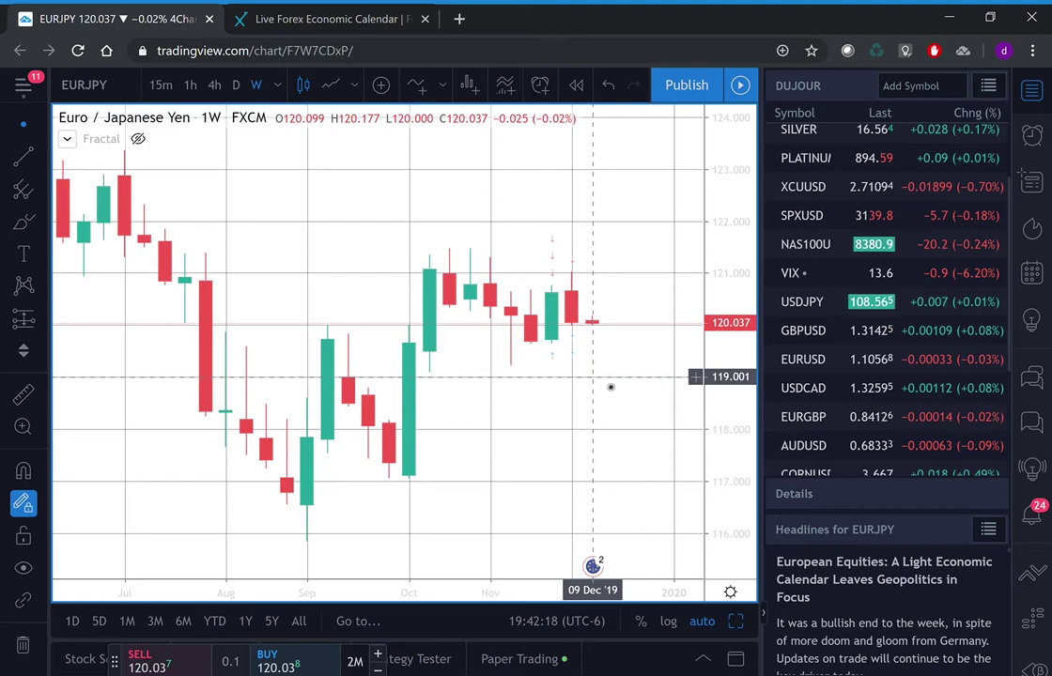
# Load the GBPUSD chart from the watchlist.
pyautogui.click(802, 330)
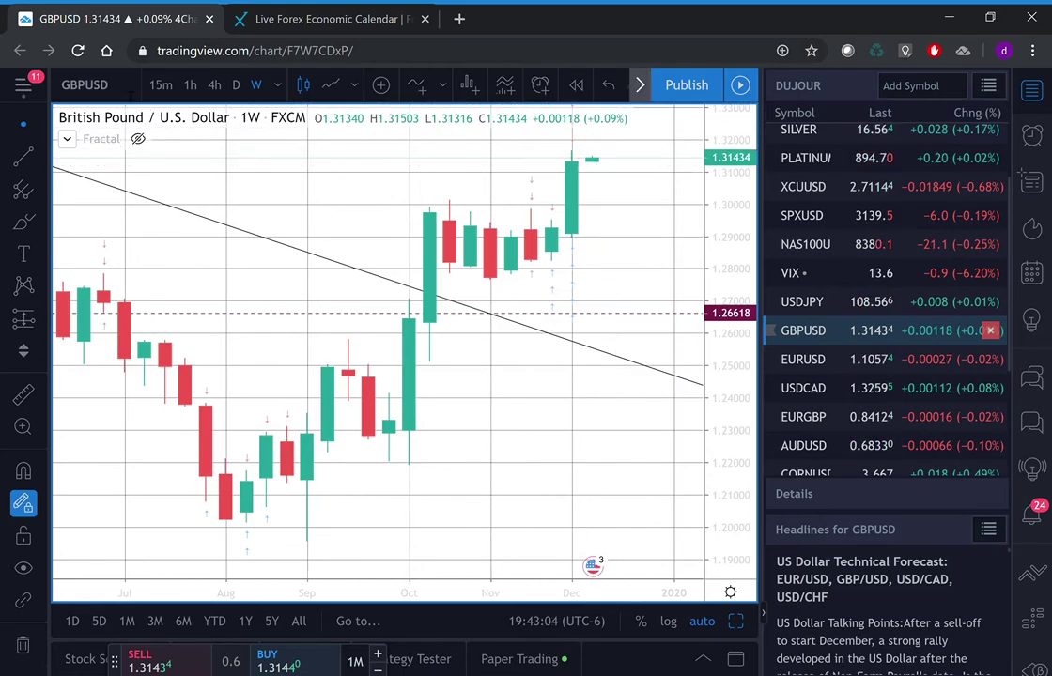
# Load DXY via symbol search and draw a rising trendline up from the June low.
pyautogui.write('D')
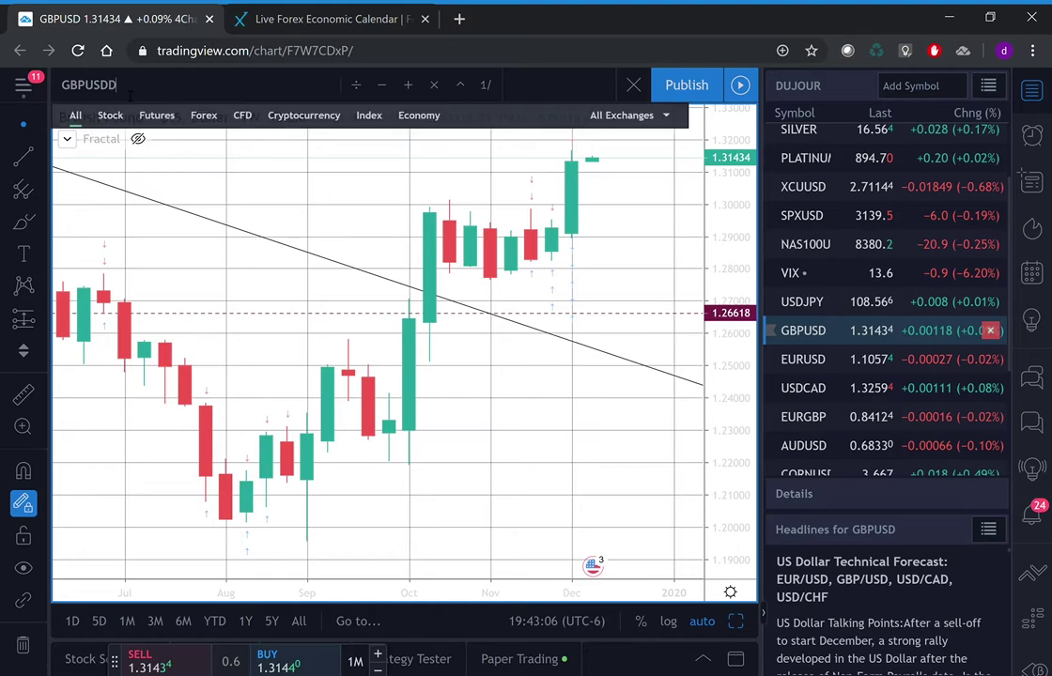
pyautogui.write('XU')
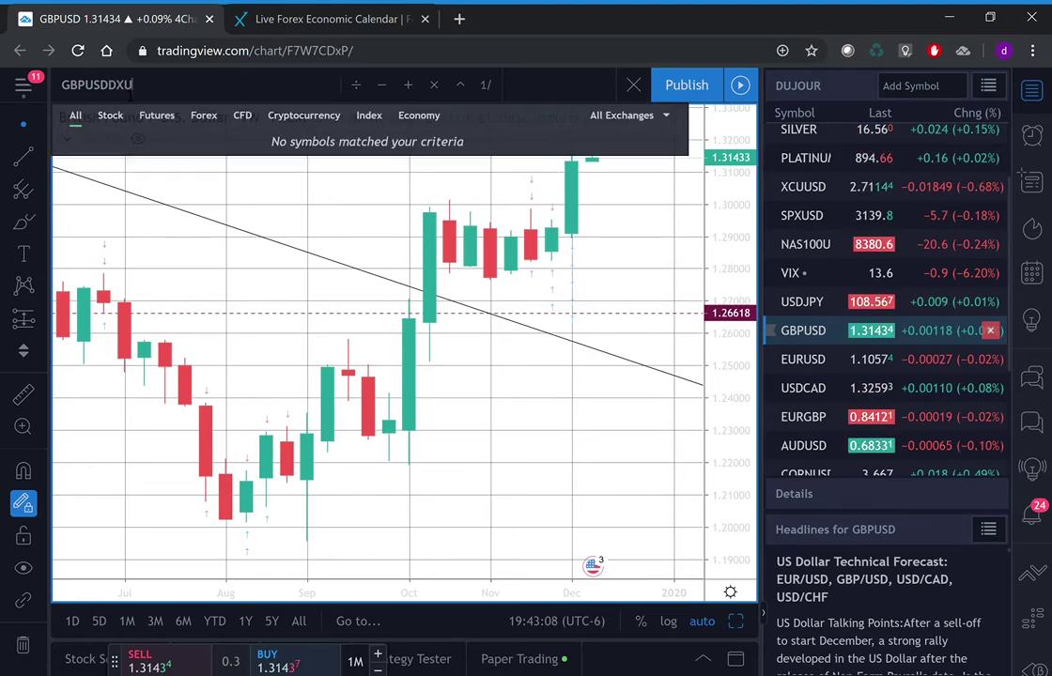
pyautogui.hotkey('ctrl', 'a')
pyautogui.press('BackSpace')
pyautogui.write('D')
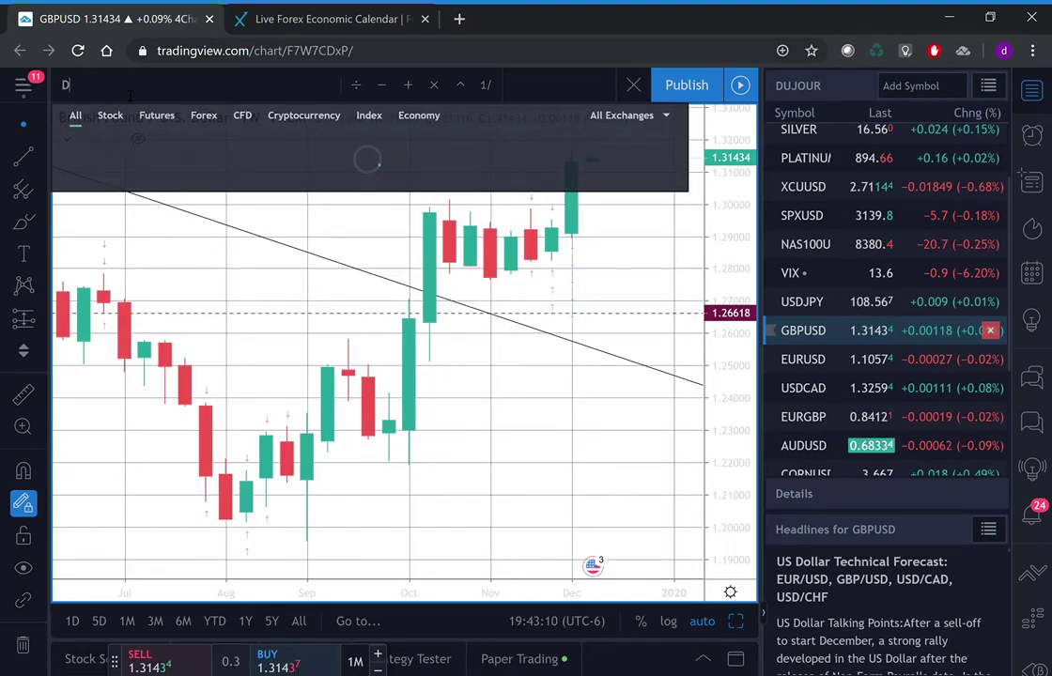
pyautogui.write('XY')
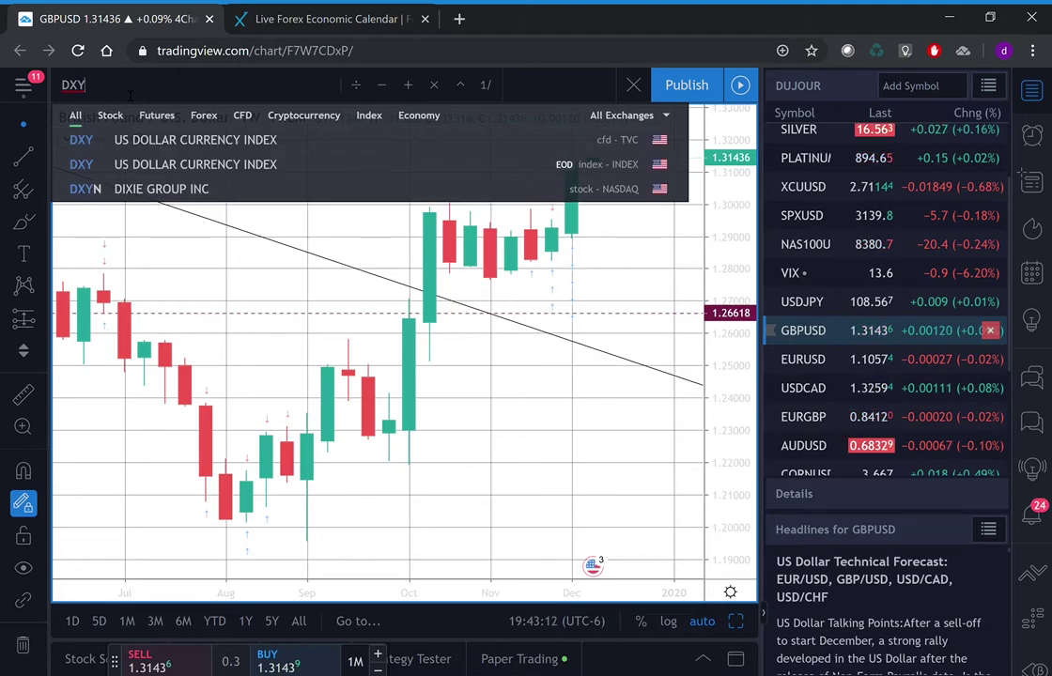
pyautogui.click(147, 140)
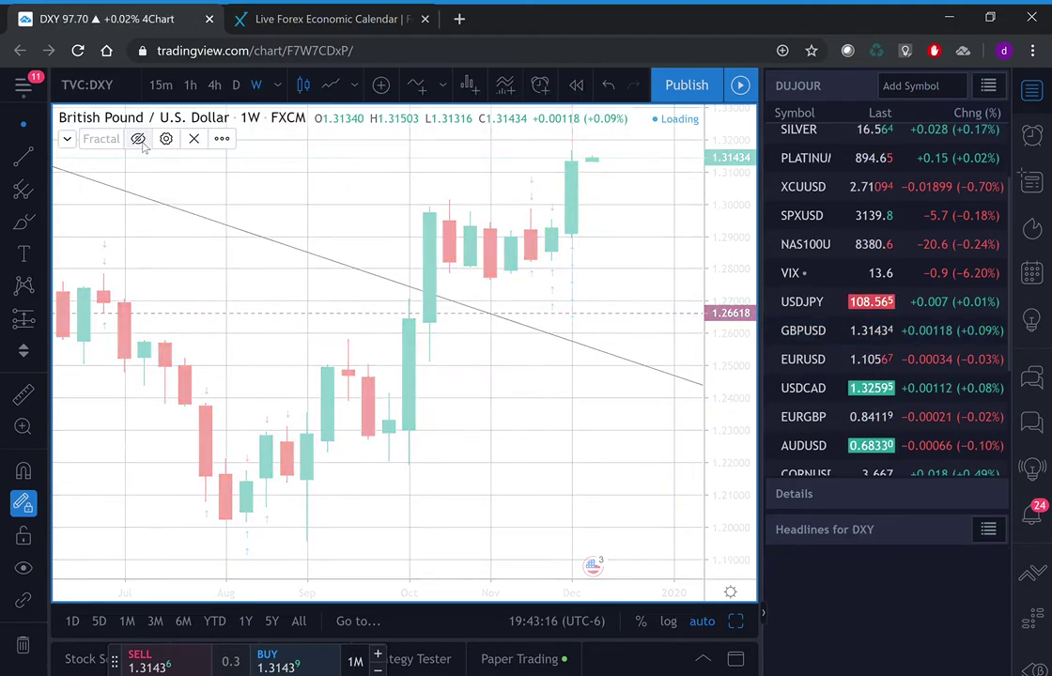
pyautogui.moveTo(103, 537); pyautogui.dragTo(353, 334)
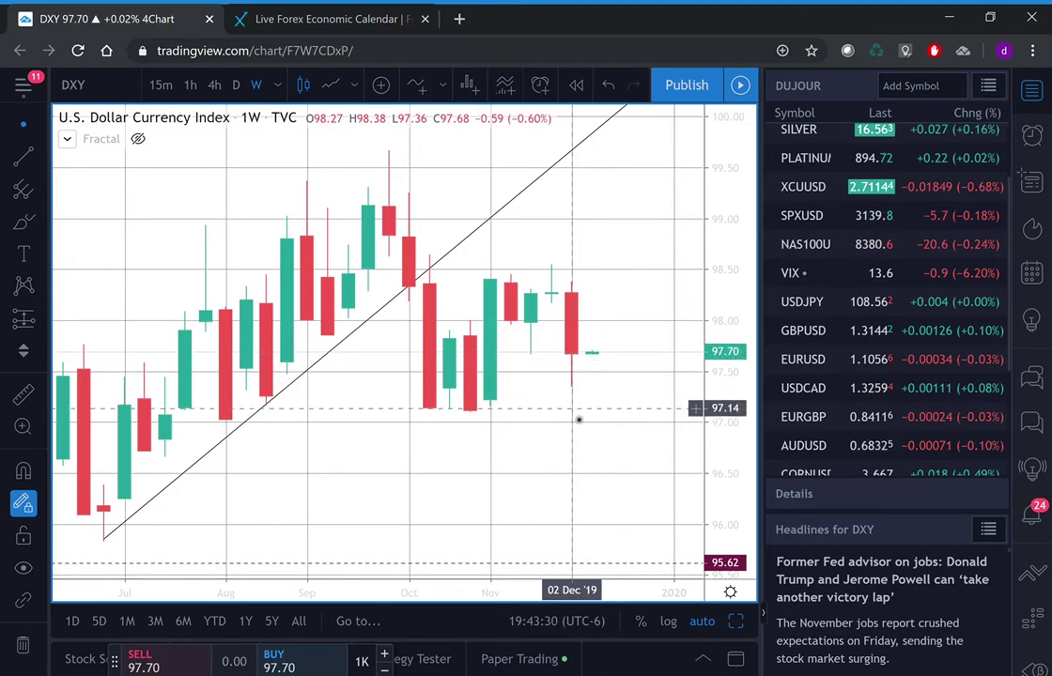
# Zoom out to compare the dollar index trendline with longer weekly history, then load EURUSD.
pyautogui.scroll(-3, 458, 582)
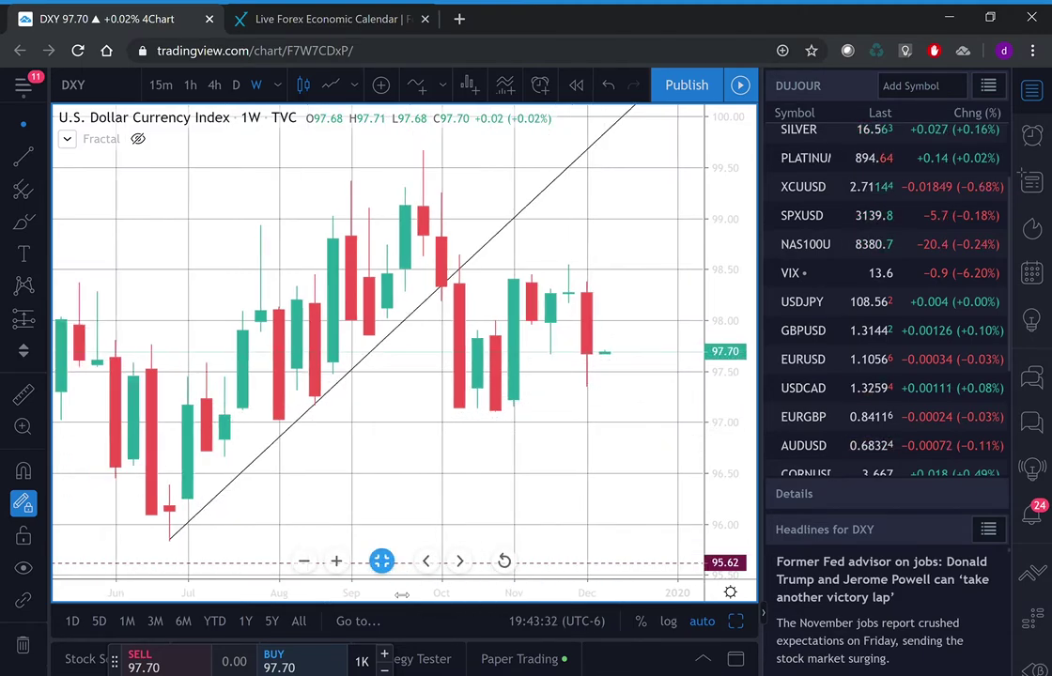
pyautogui.scroll(-5, 458, 584)
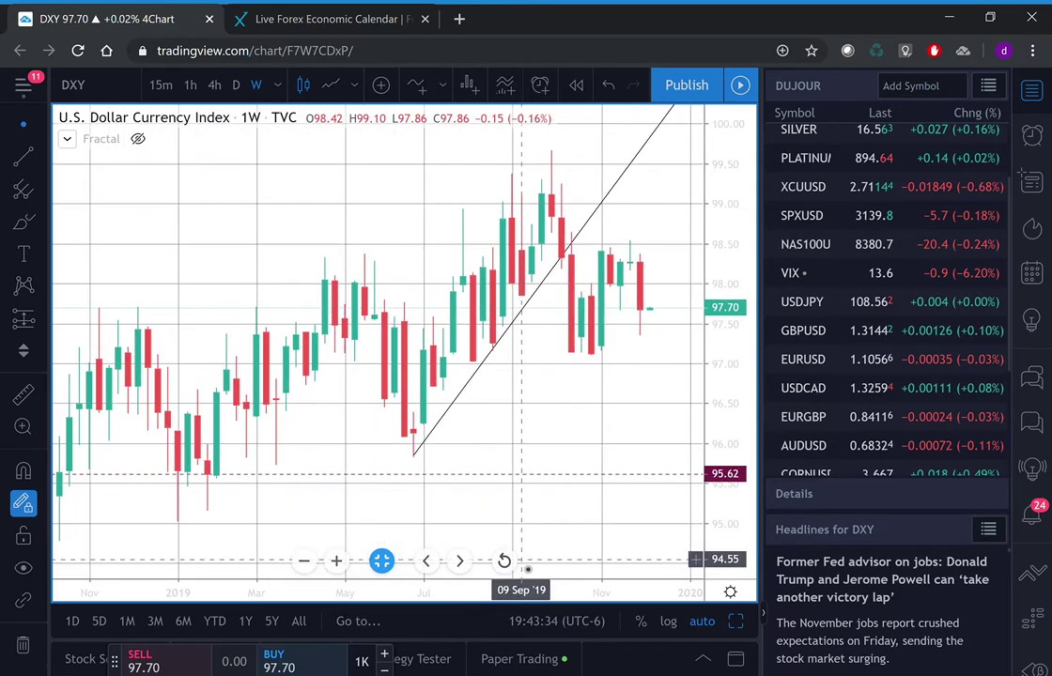
pyautogui.scroll(-4, 550, 564)
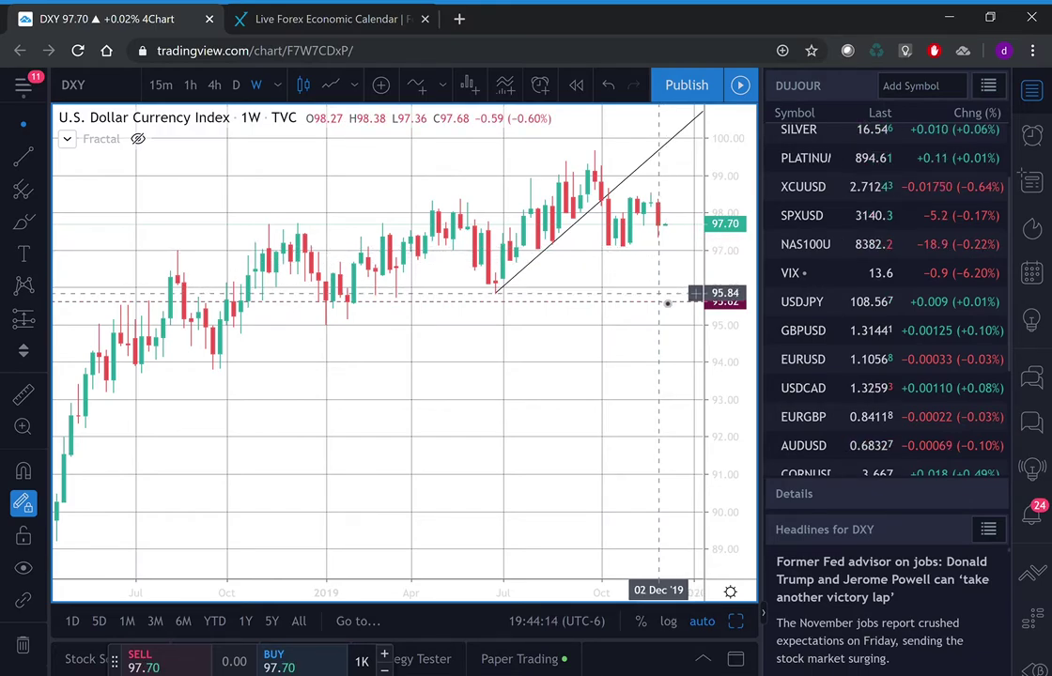
pyautogui.click(505, 301)
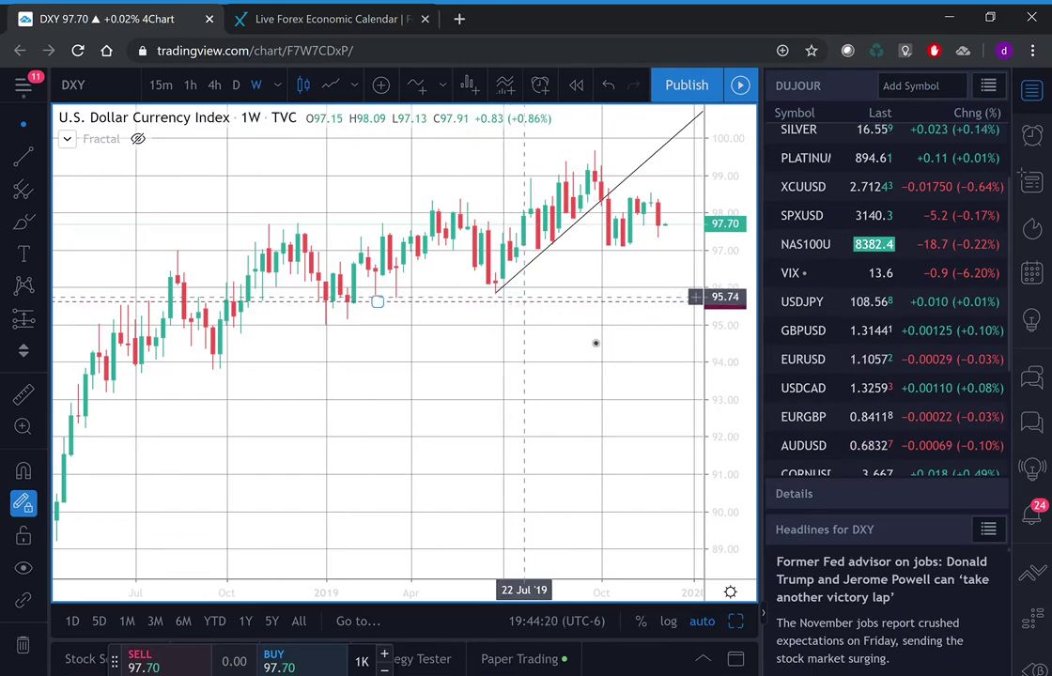
pyautogui.click(791, 367)
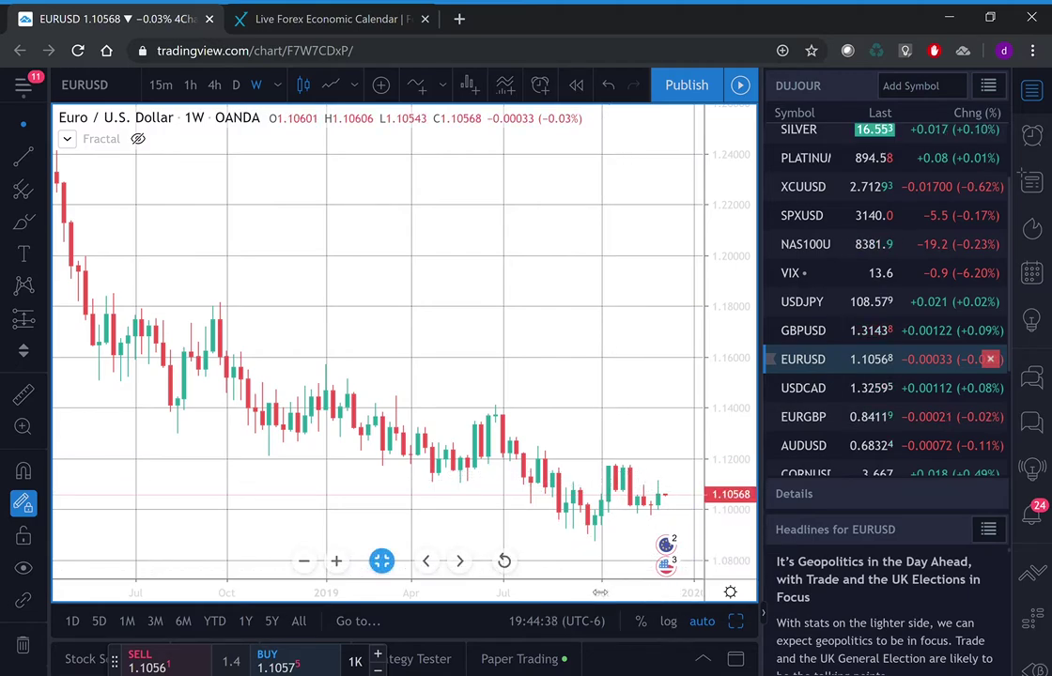
# Zoom in on EURUSD's 2019–2020 weekly candles, then switch to the USDCAD weekly chart.
pyautogui.moveTo(597, 594); pyautogui.dragTo(523, 616)
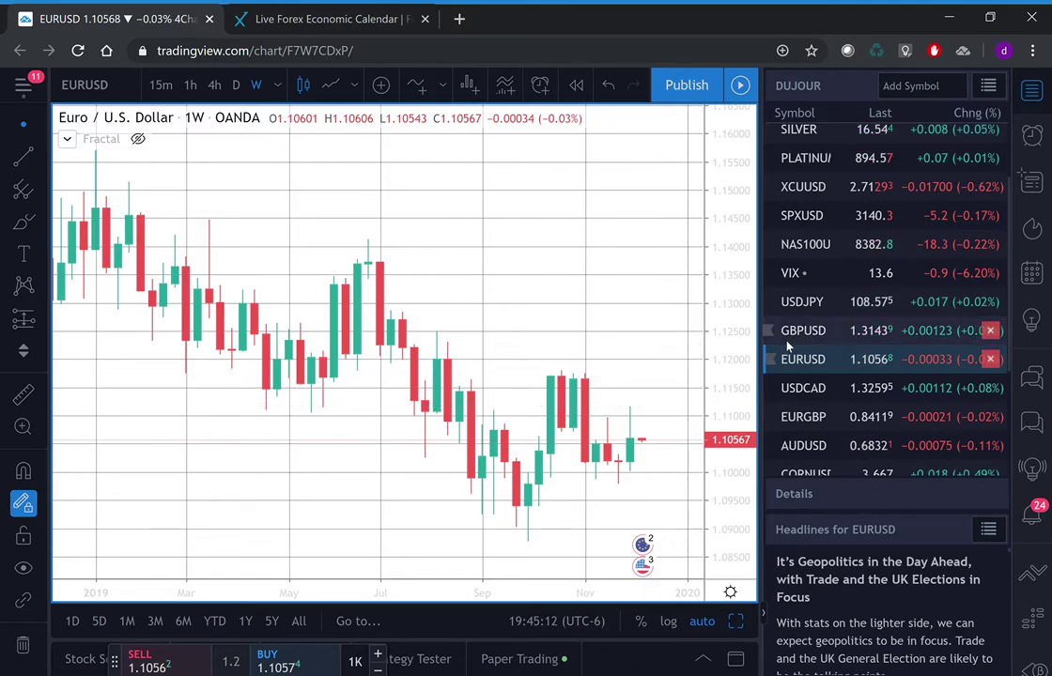
pyautogui.scroll(-2, 813, 390)
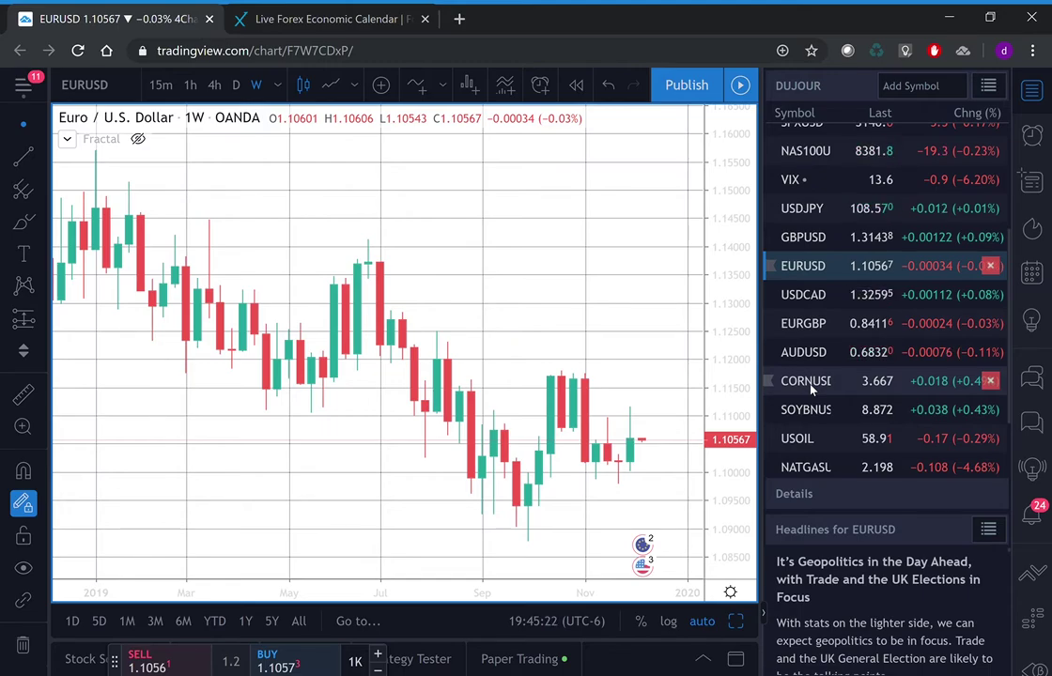
pyautogui.click(809, 295)
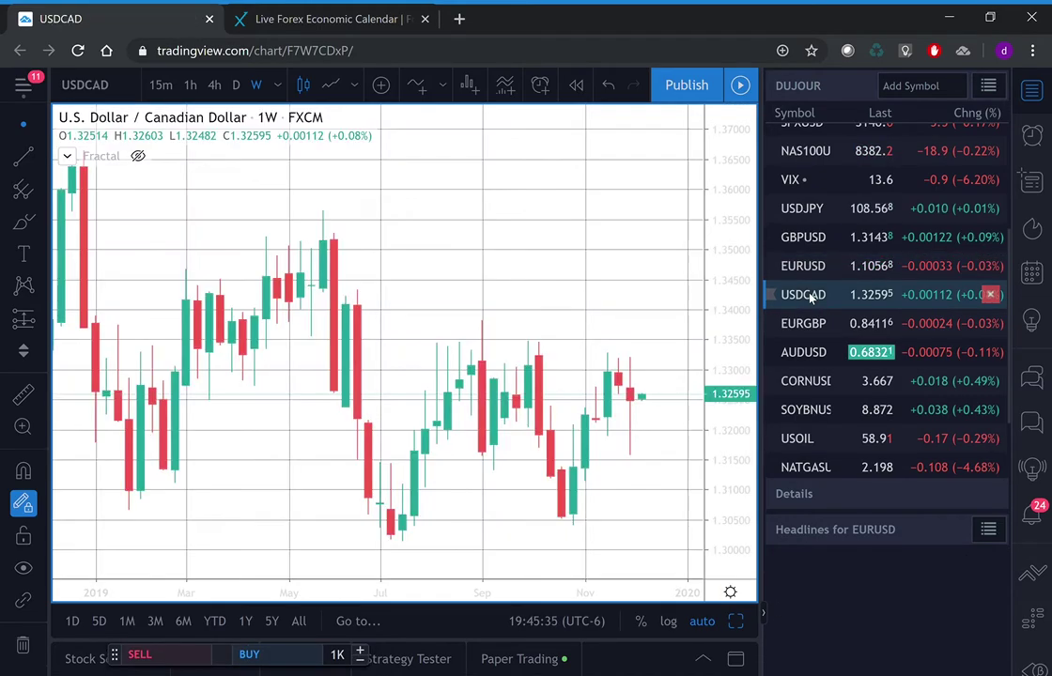
# Switch USDCAD to daily candles, then load the AUDUSD chart.
pyautogui.click(237, 85)
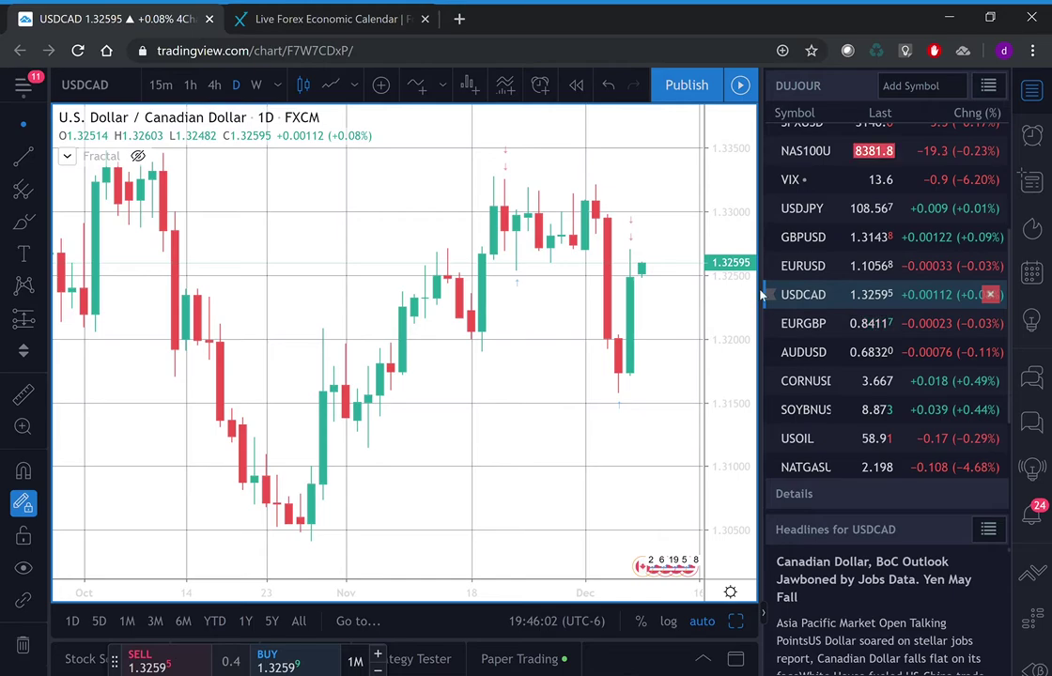
pyautogui.click(807, 354)
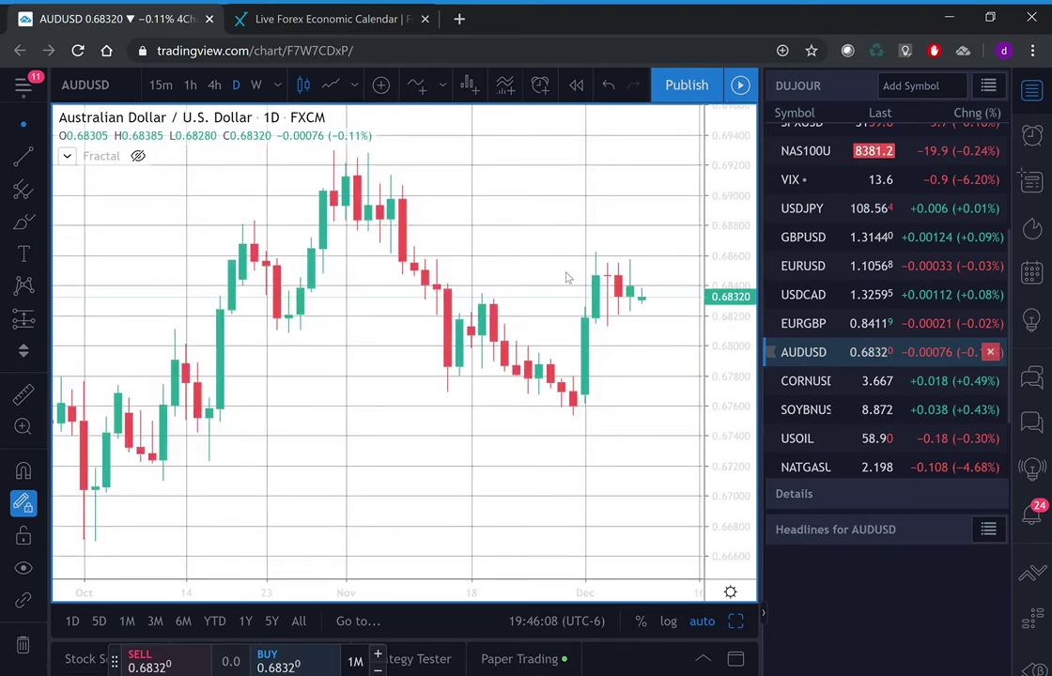
# Return AUDUSD to weekly candles, then switch to the NZDUSD weekly chart.
pyautogui.click(255, 86)
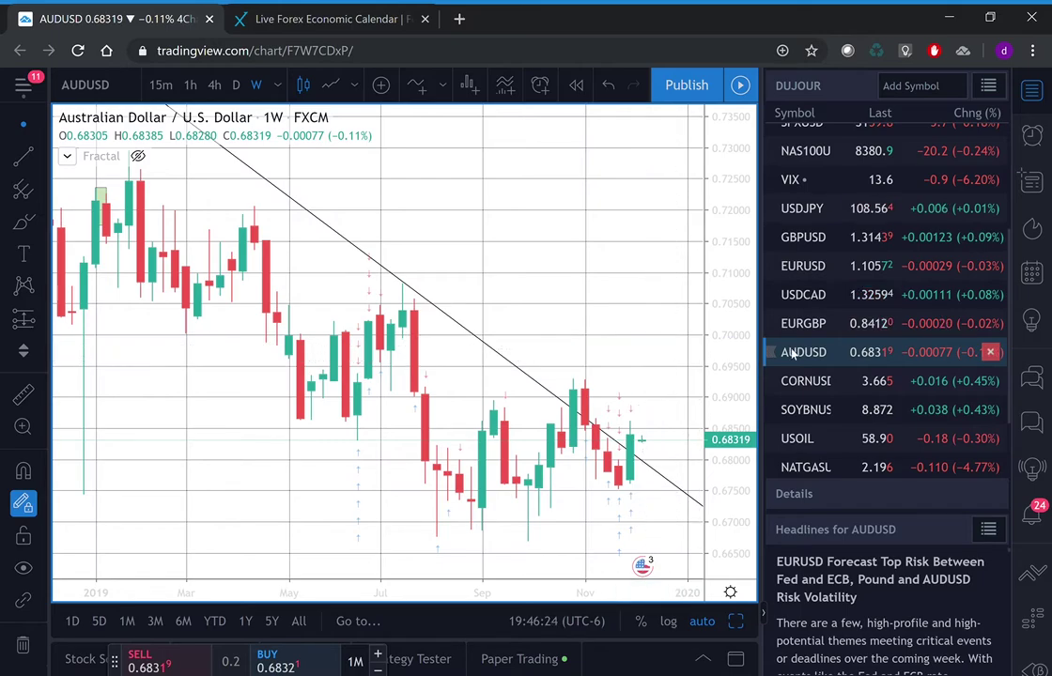
pyautogui.scroll(-3, 848, 364)
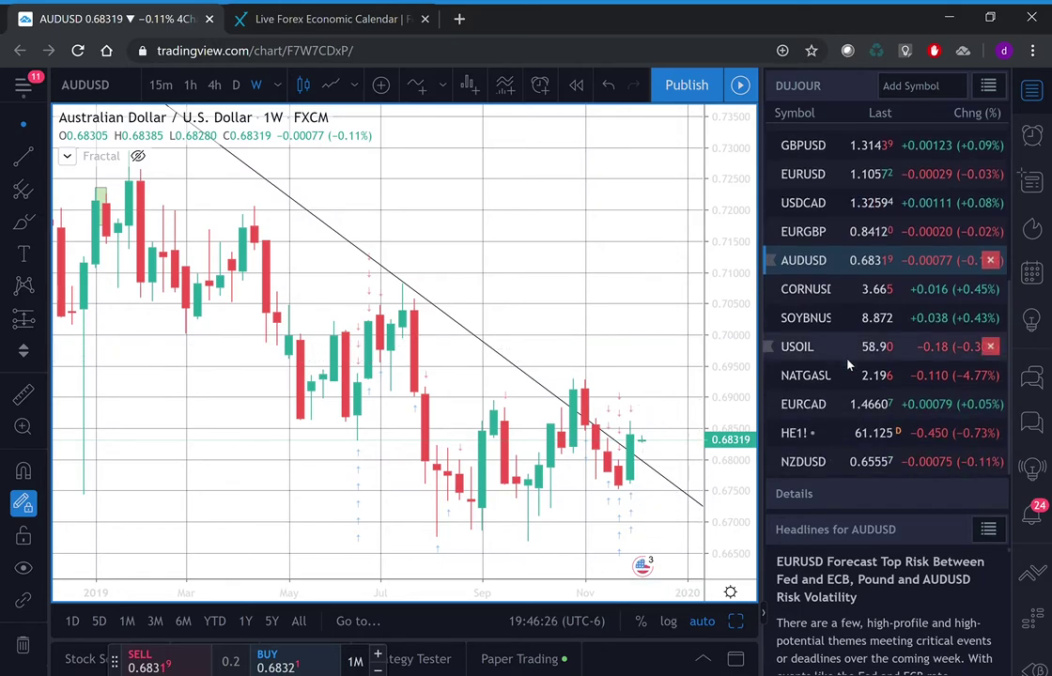
pyautogui.click(805, 461)
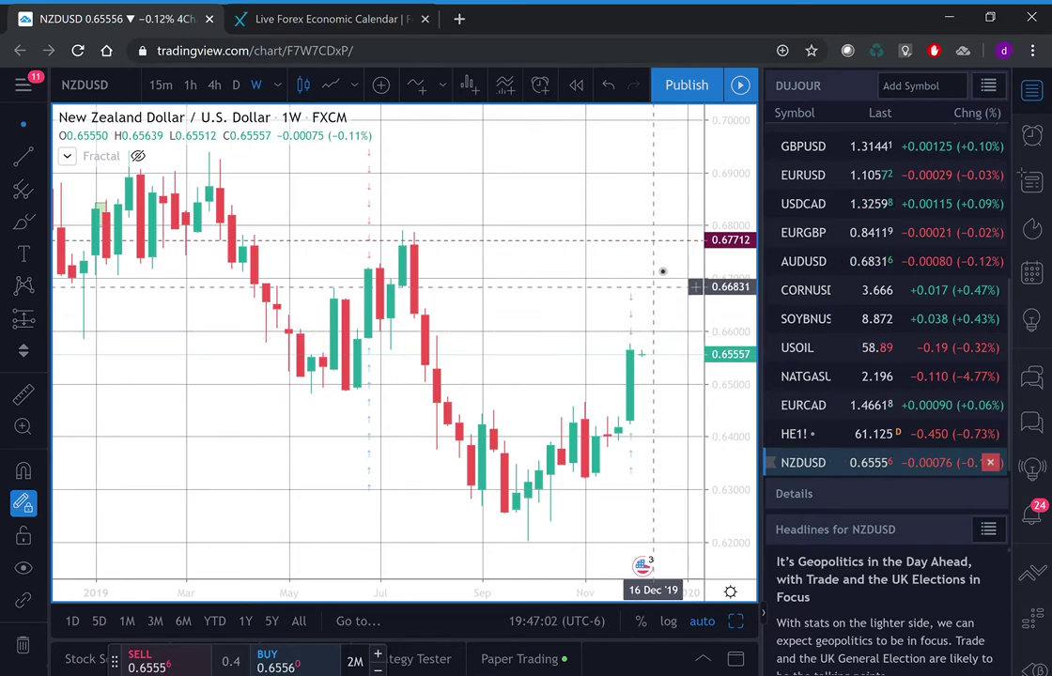
# Nudge the NZDUSD horizontal level near 0.677, then load the EURGBP weekly chart.
pyautogui.moveTo(665, 240); pyautogui.dragTo(662, 251)
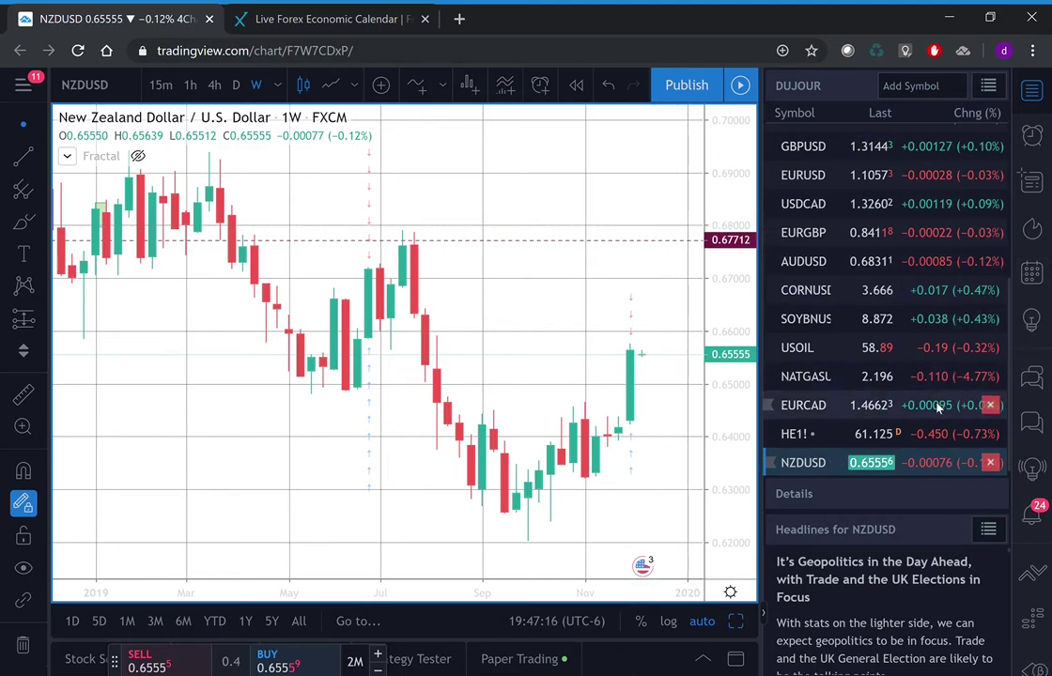
pyautogui.scroll(-1, 826, 432)
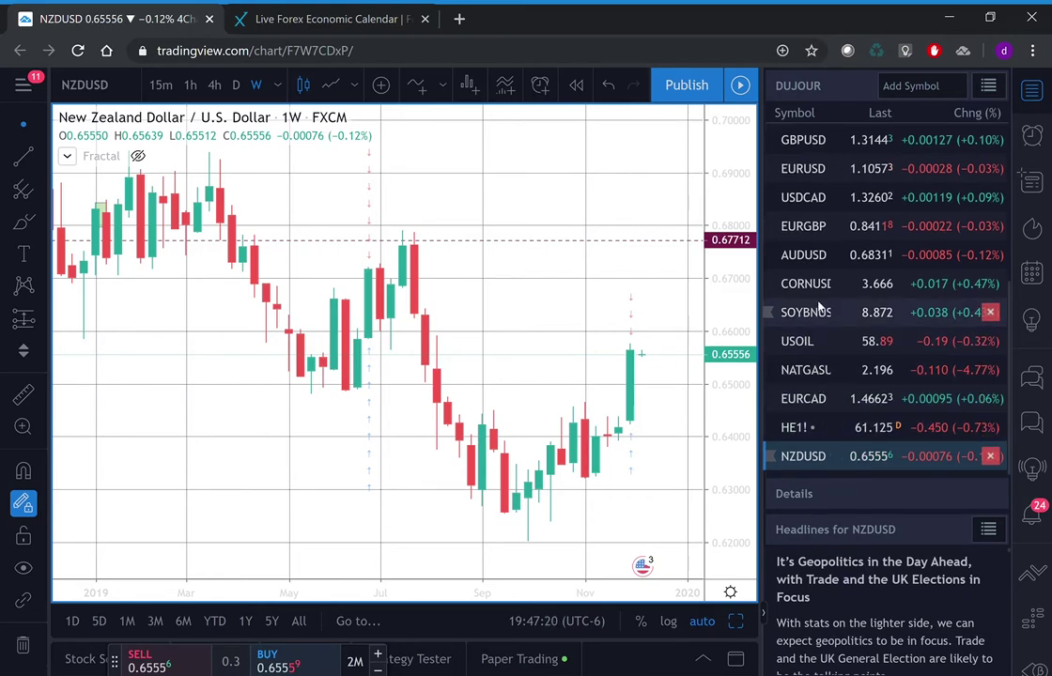
pyautogui.scroll(2, 817, 303)
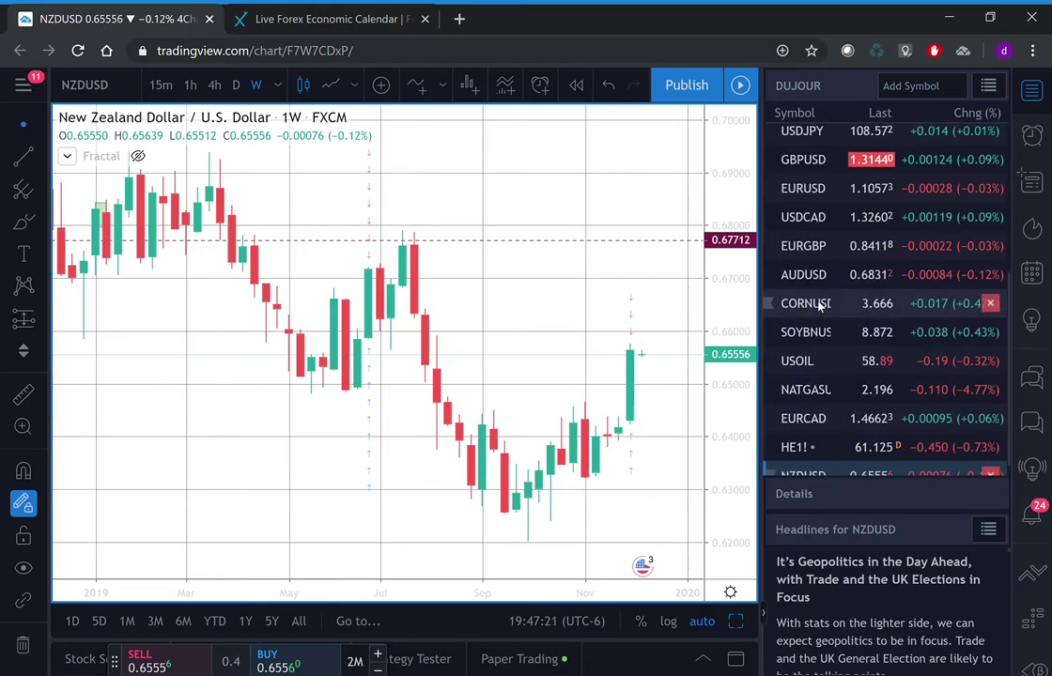
pyautogui.click(815, 250)
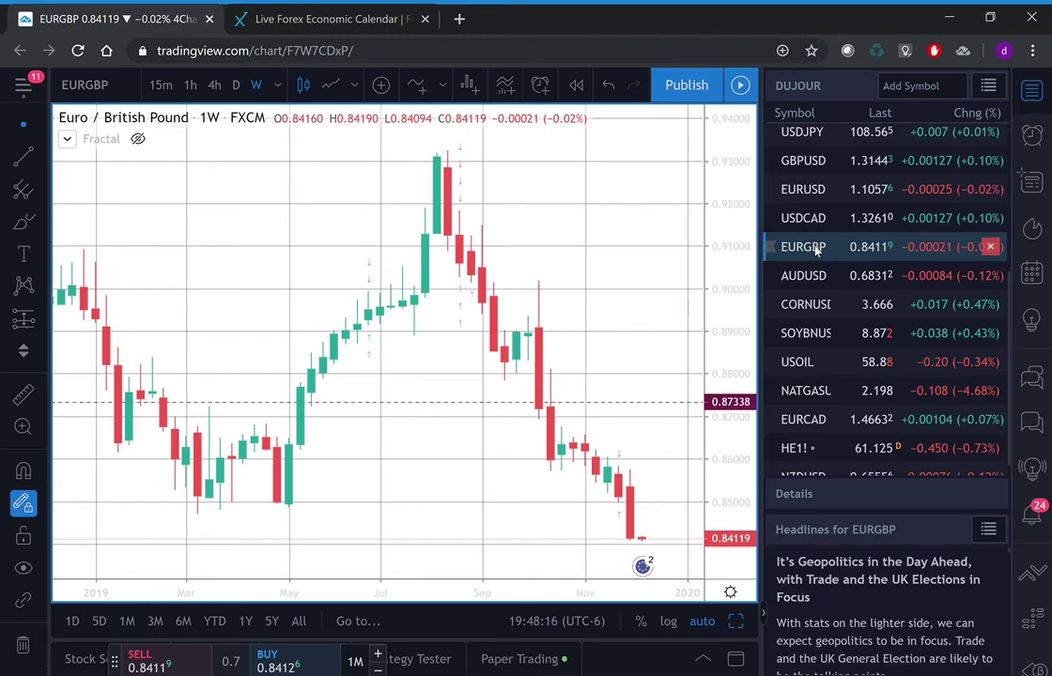
# Delete the horizontal line from the EURGBP weekly chart.
pyautogui.rightClick(642, 404)
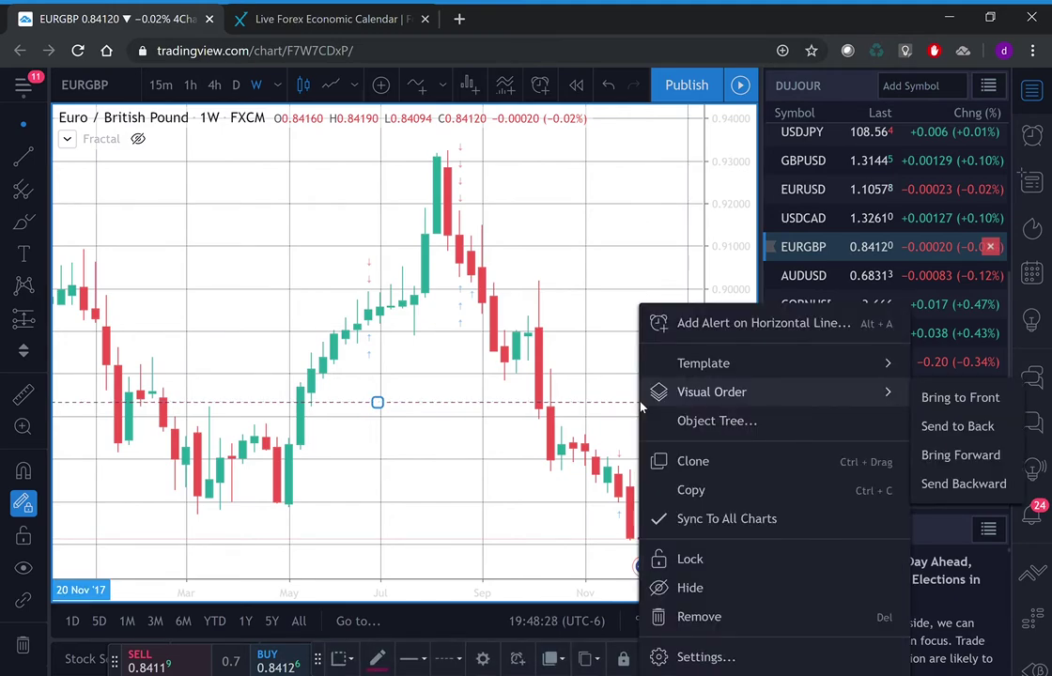
pyautogui.click(706, 616)
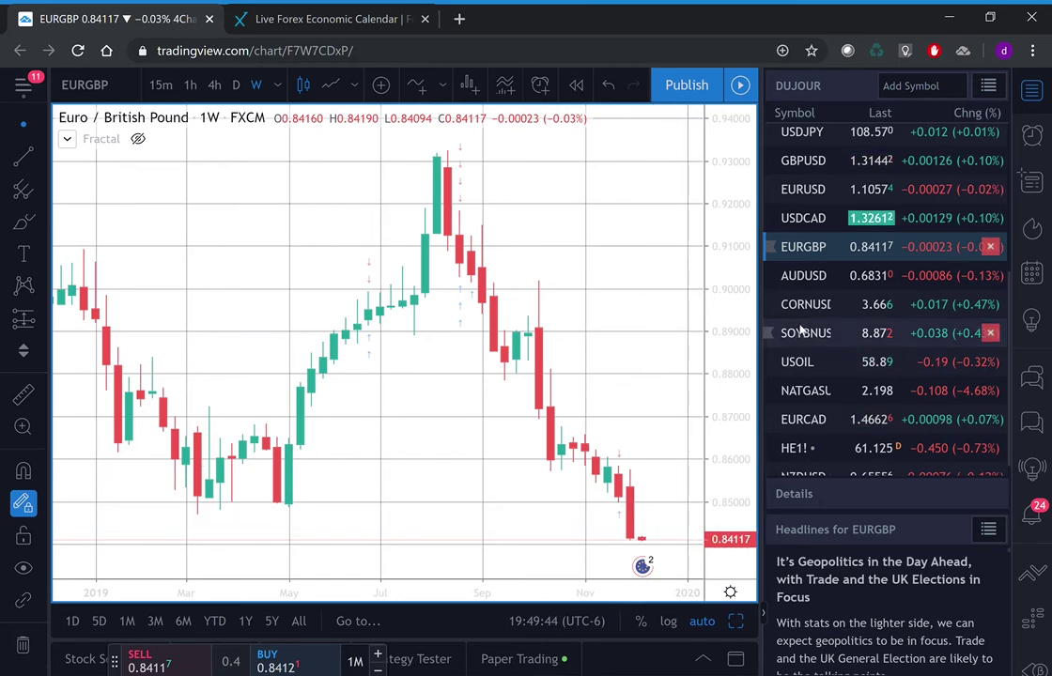
# Load the GBPUSD weekly chart from the watchlist.
pyautogui.click(804, 167)
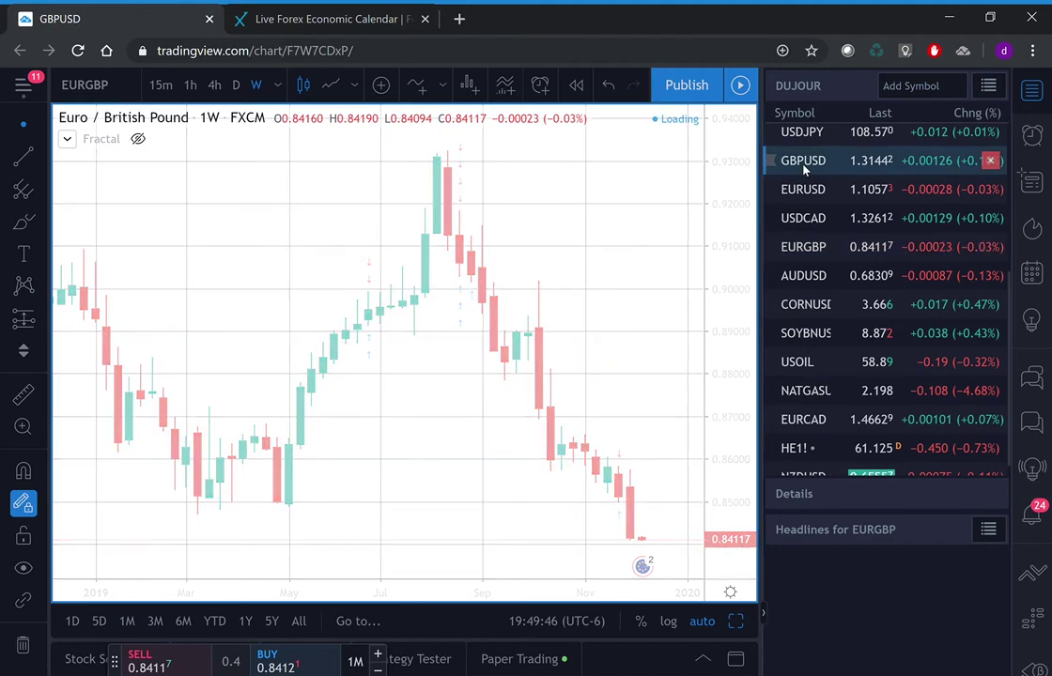